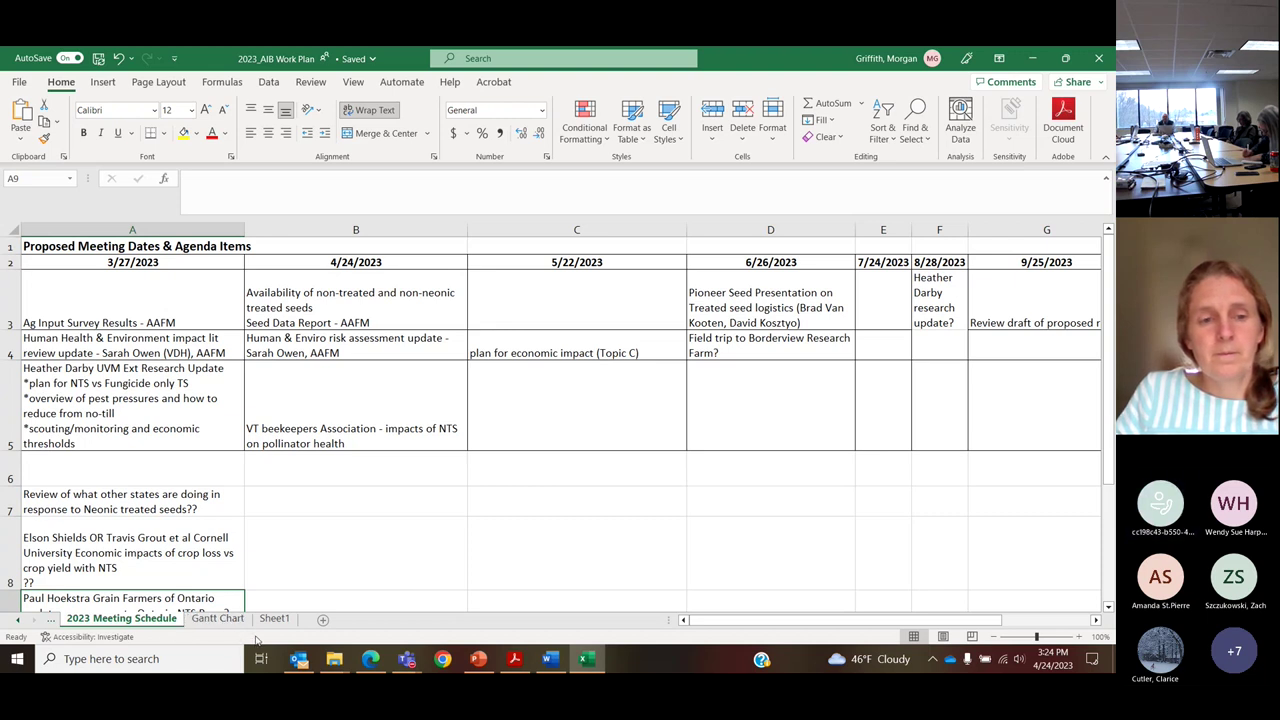
Step: Review the legislative charge and required topics A to C on the 2023 Work plan sheet
left_click(17, 621)
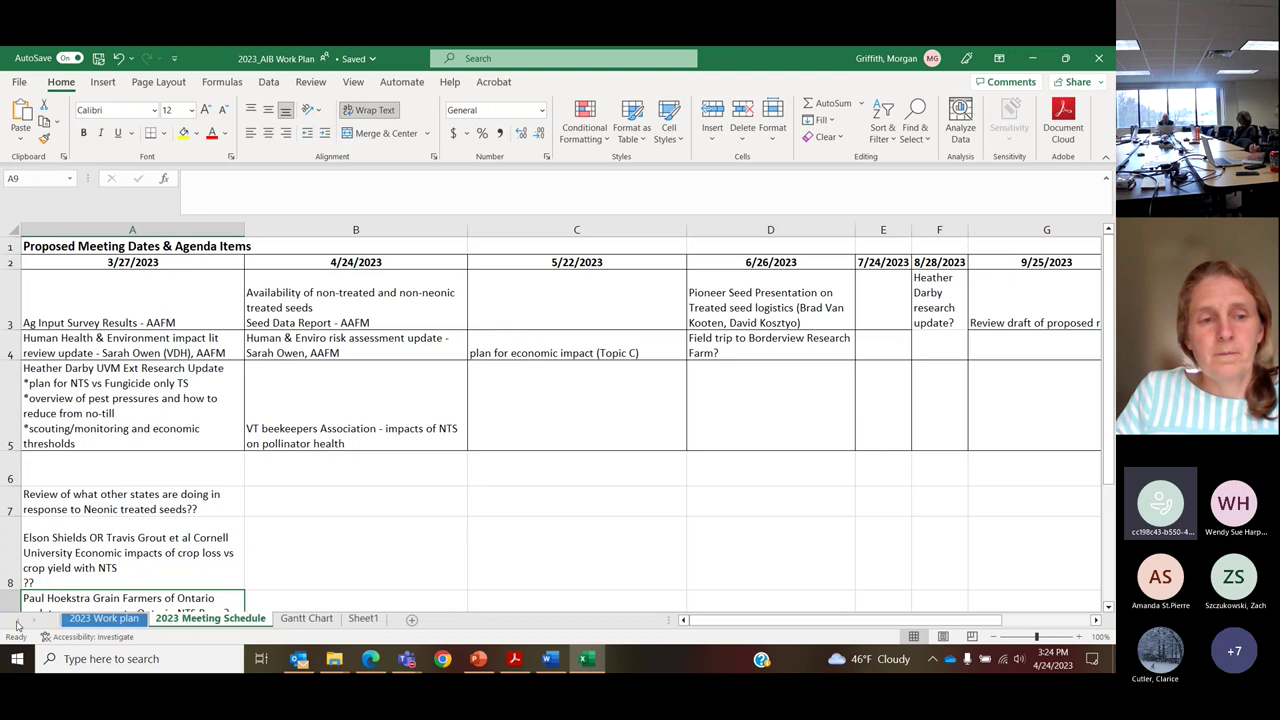
left_click(90, 620)
scroll(393, 543, "up", 2)
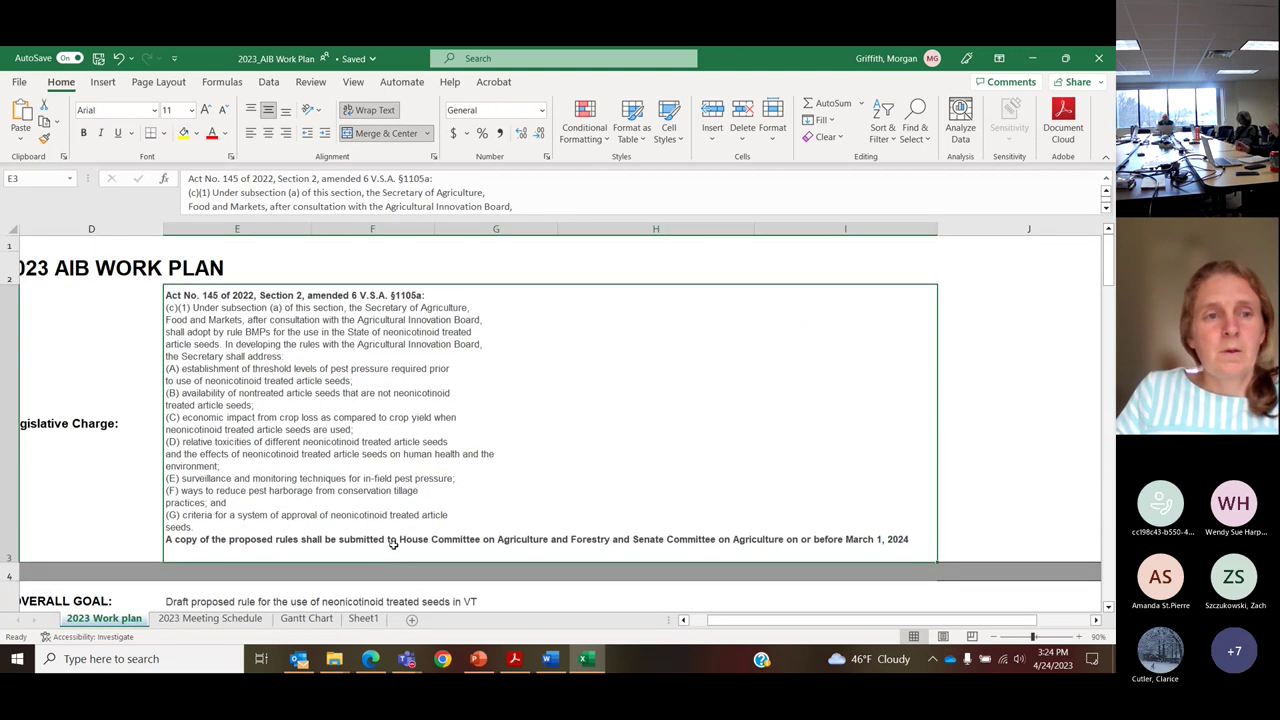
scroll(393, 543, "down", 5)
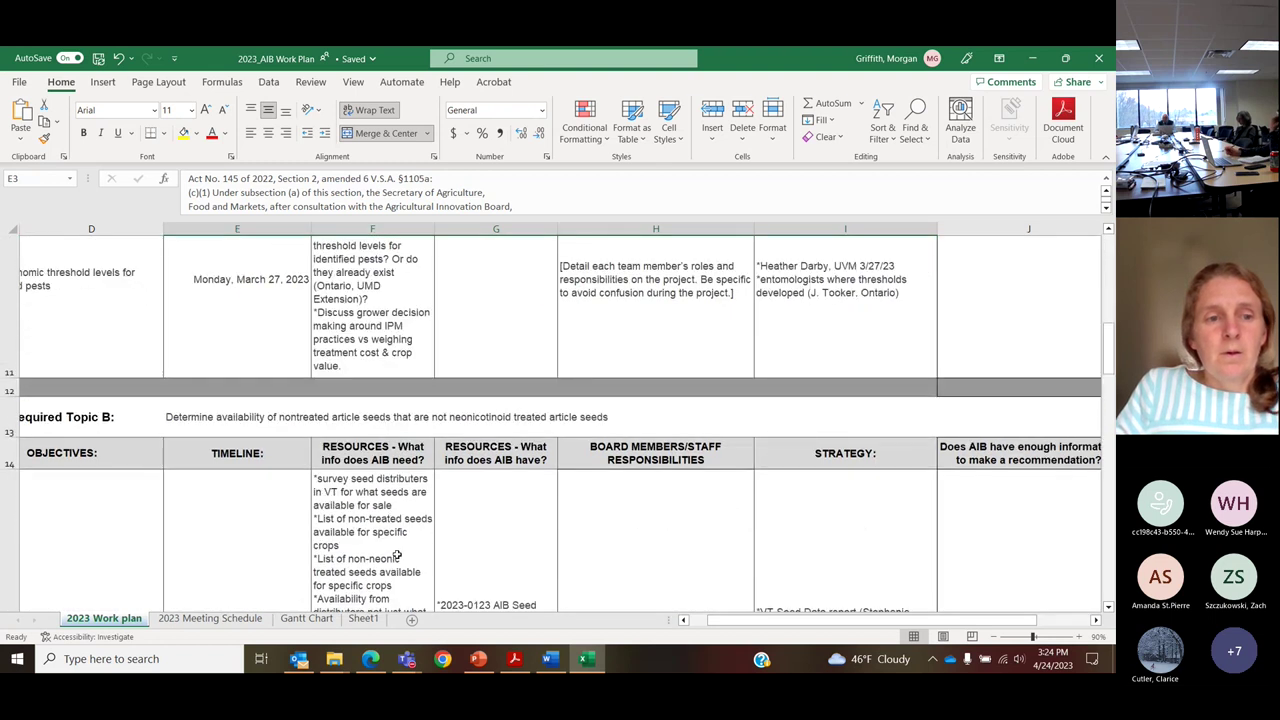
scroll(397, 555, "down", 4)
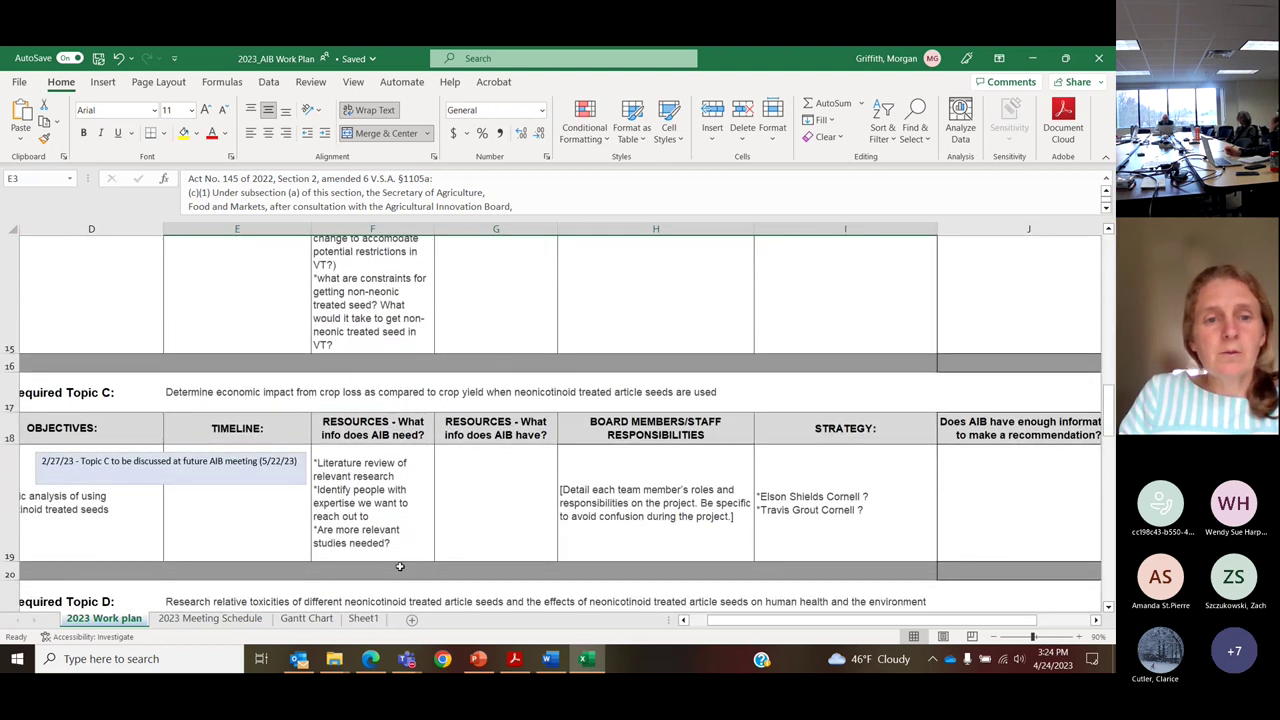
scroll(399, 566, "down", 2)
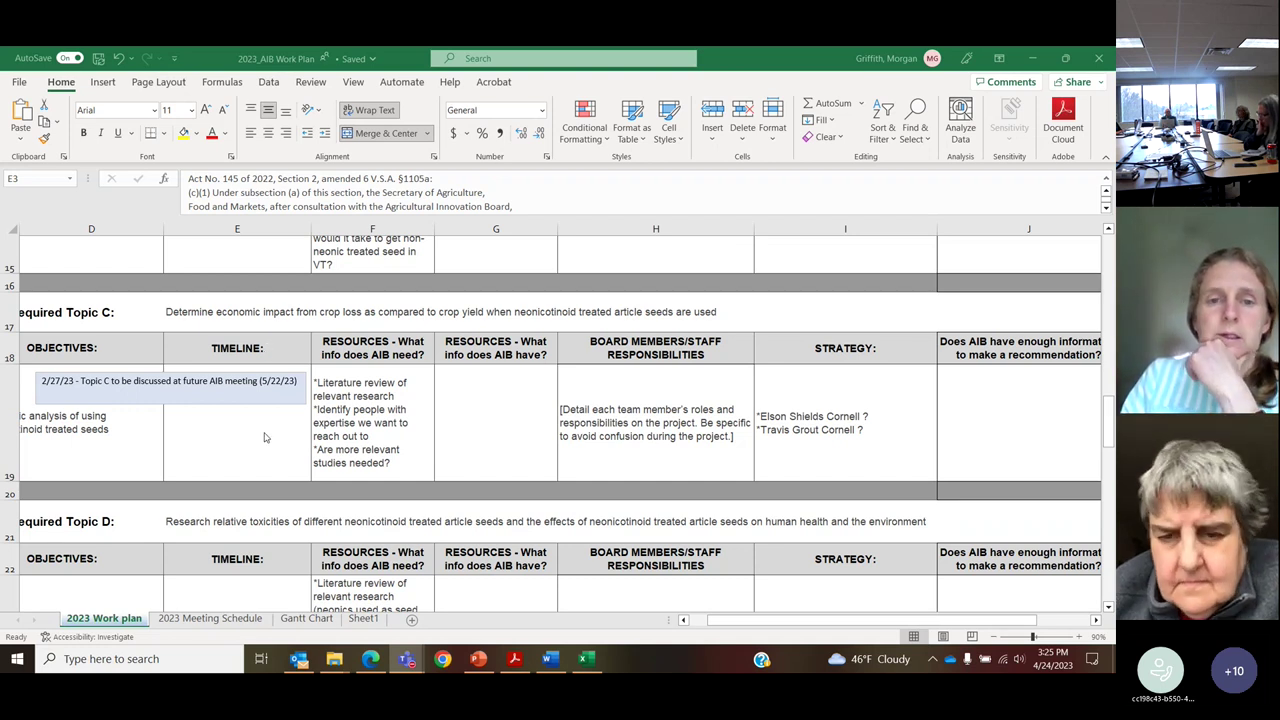
Step: Check the unscheduled agenda ideas below the dated items on the 2023 Meeting Schedule sheet, including the Cornell economic impacts entry
left_click(217, 620)
left_click(181, 551)
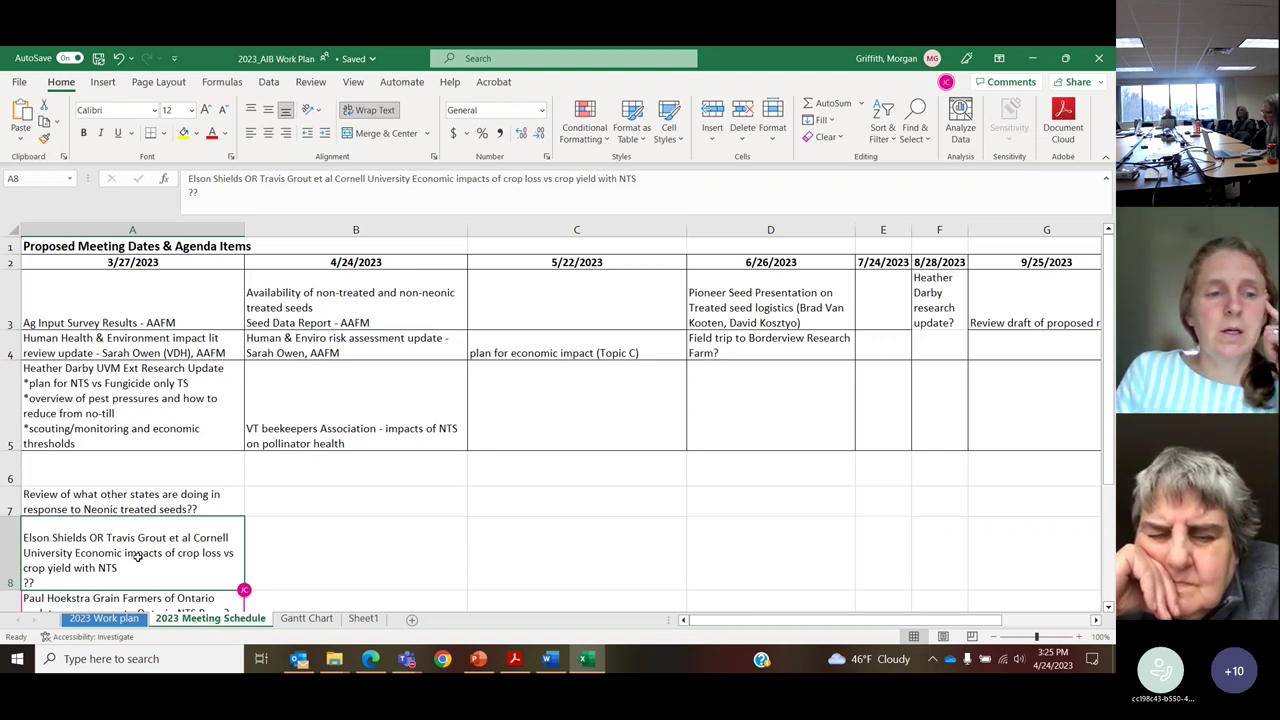
scroll(268, 576, "down", 1)
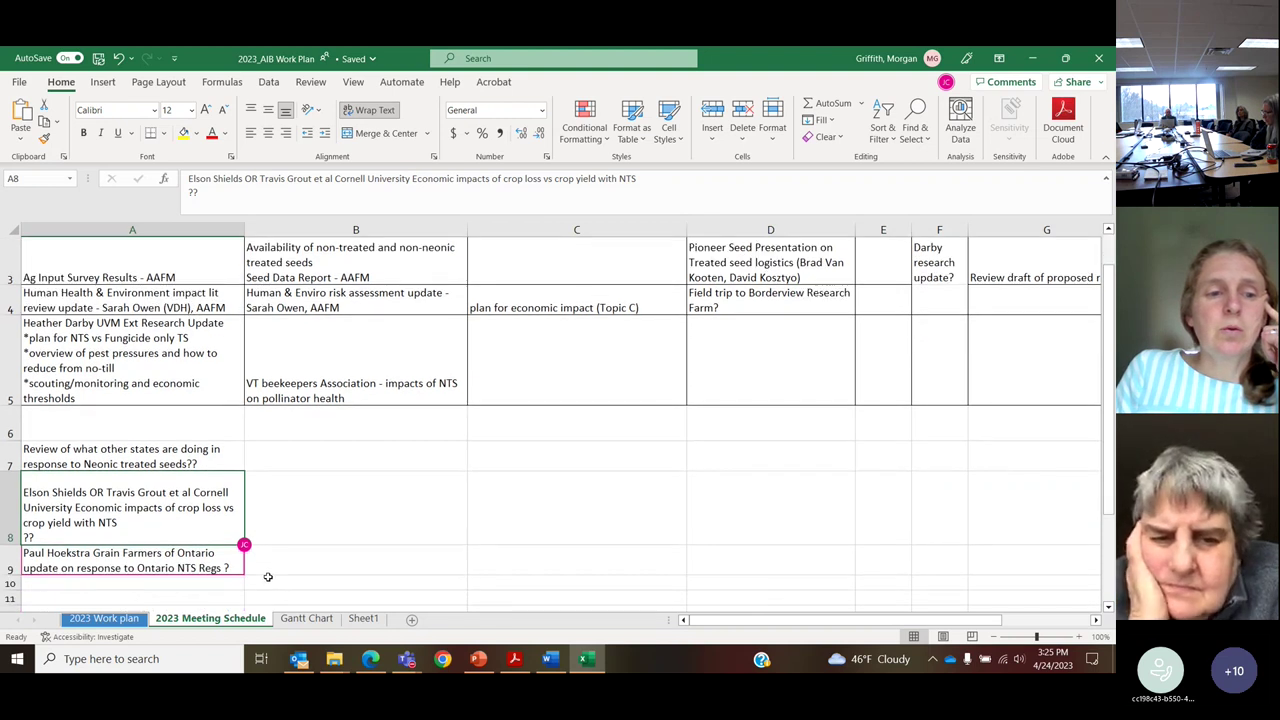
scroll(268, 577, "up", 1)
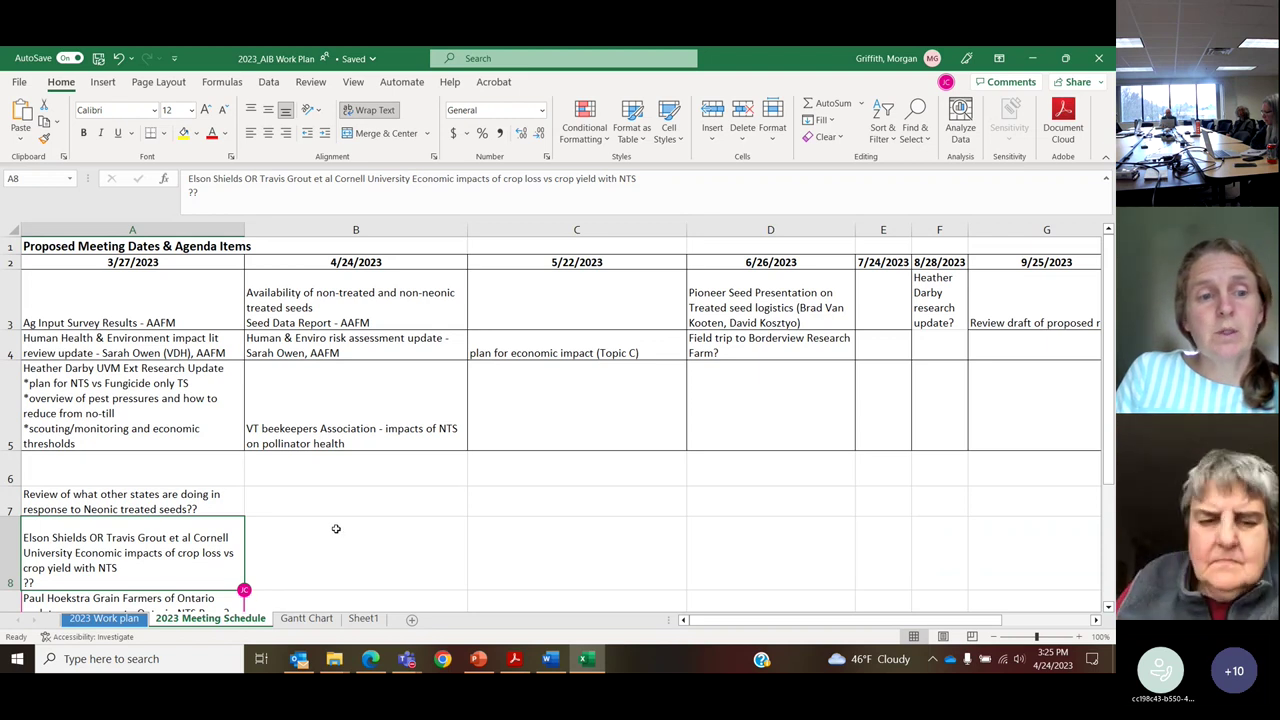
scroll(336, 530, "down", 1)
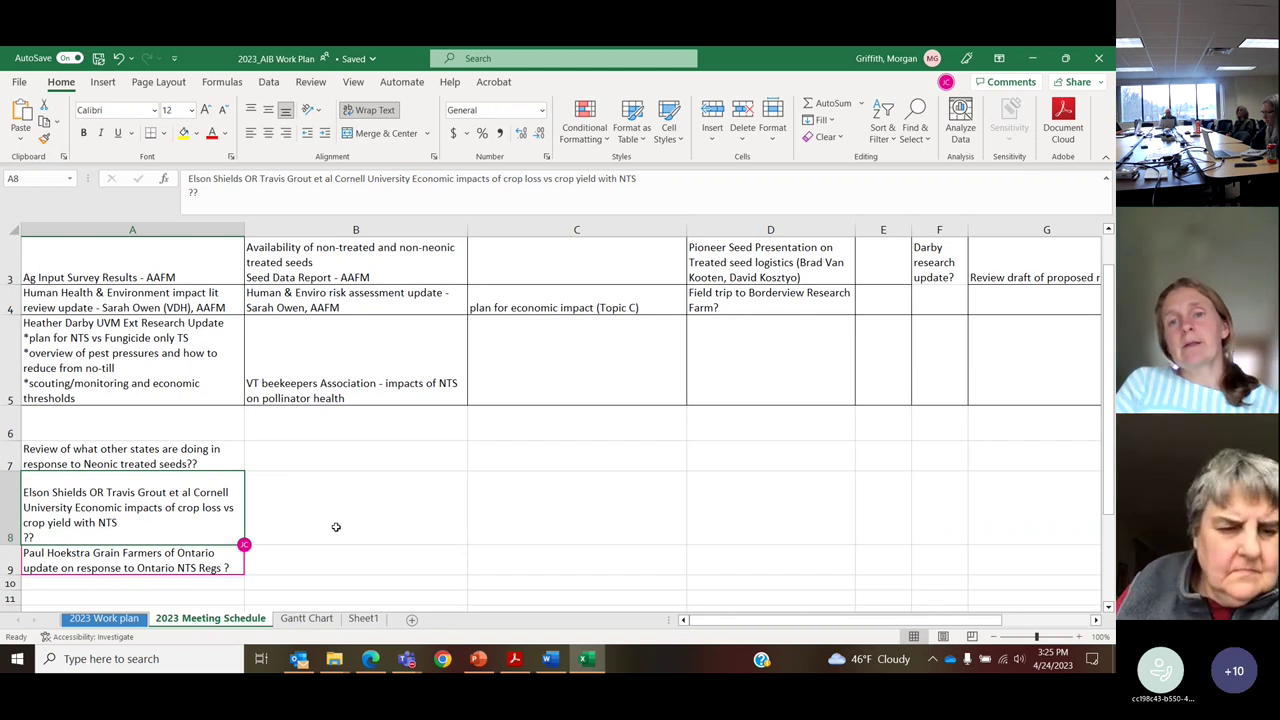
Step: Read through required topics B to G on the 2023 Work plan sheet, comparing their timelines, needed resources and strategies
left_click(104, 618)
scroll(757, 528, "up", 5)
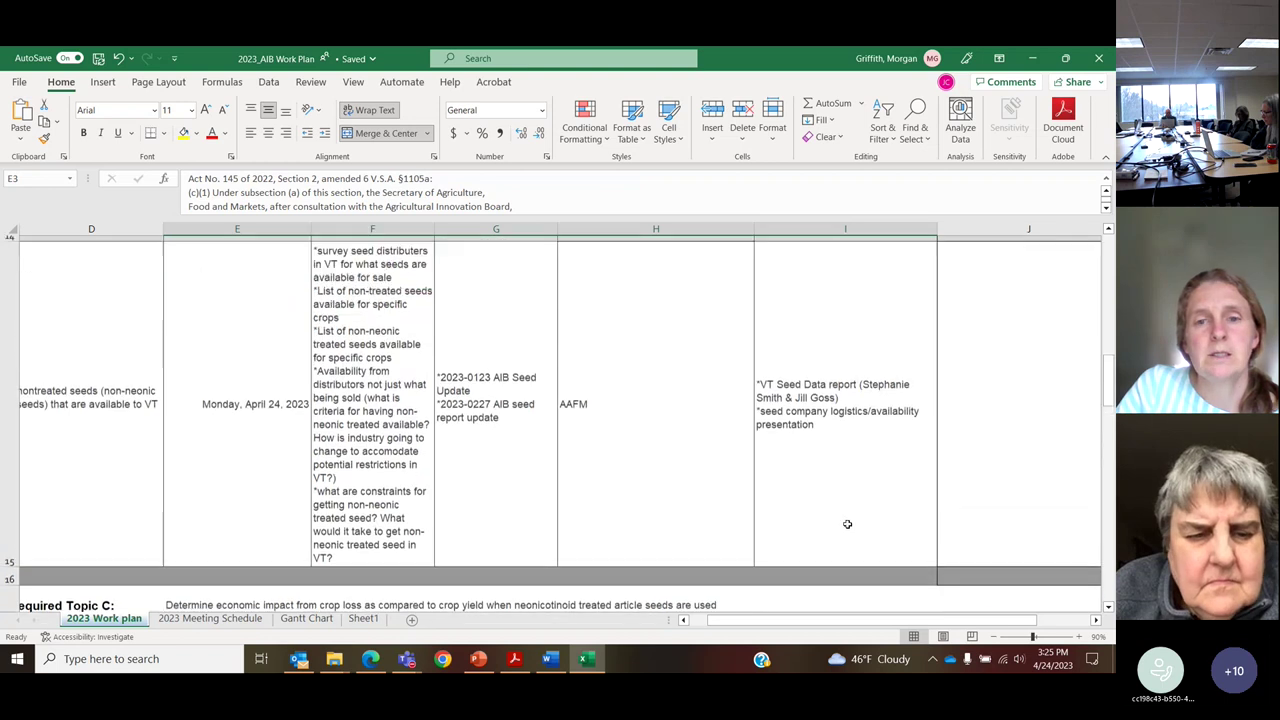
scroll(840, 522, "down", 6)
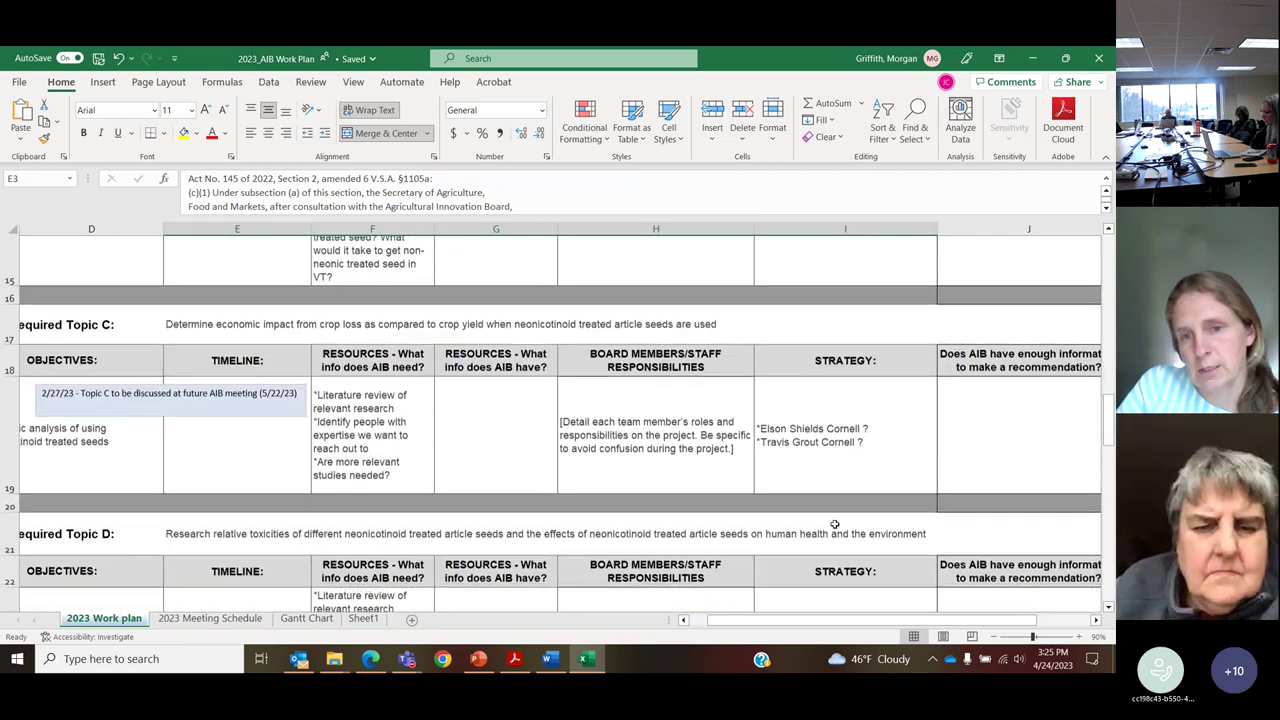
scroll(825, 517, "down", 2)
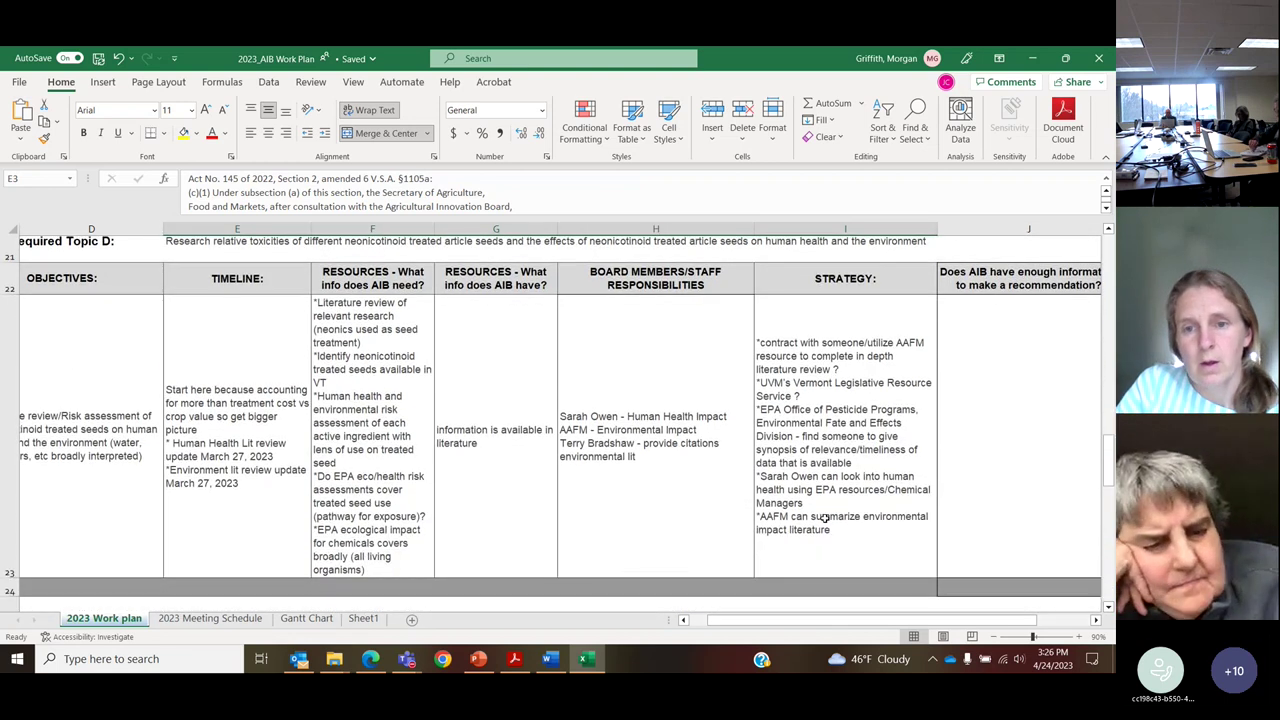
scroll(825, 517, "down", 3)
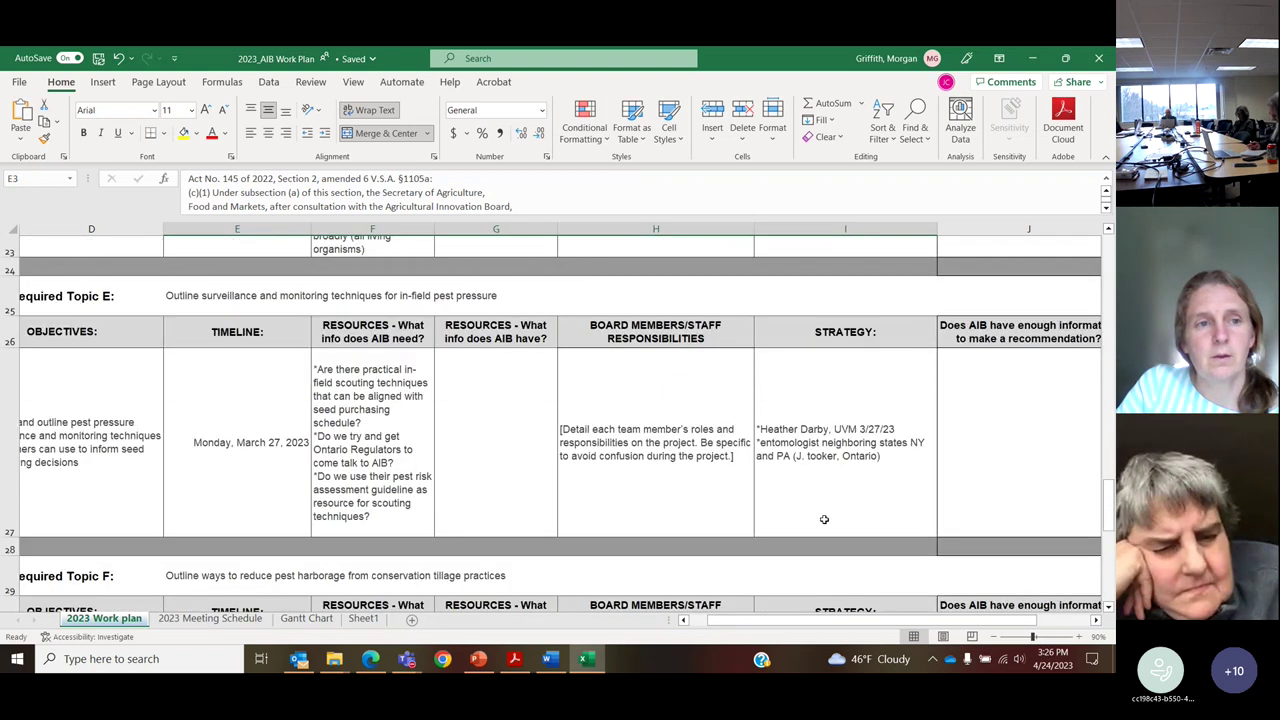
scroll(768, 489, "down", 1)
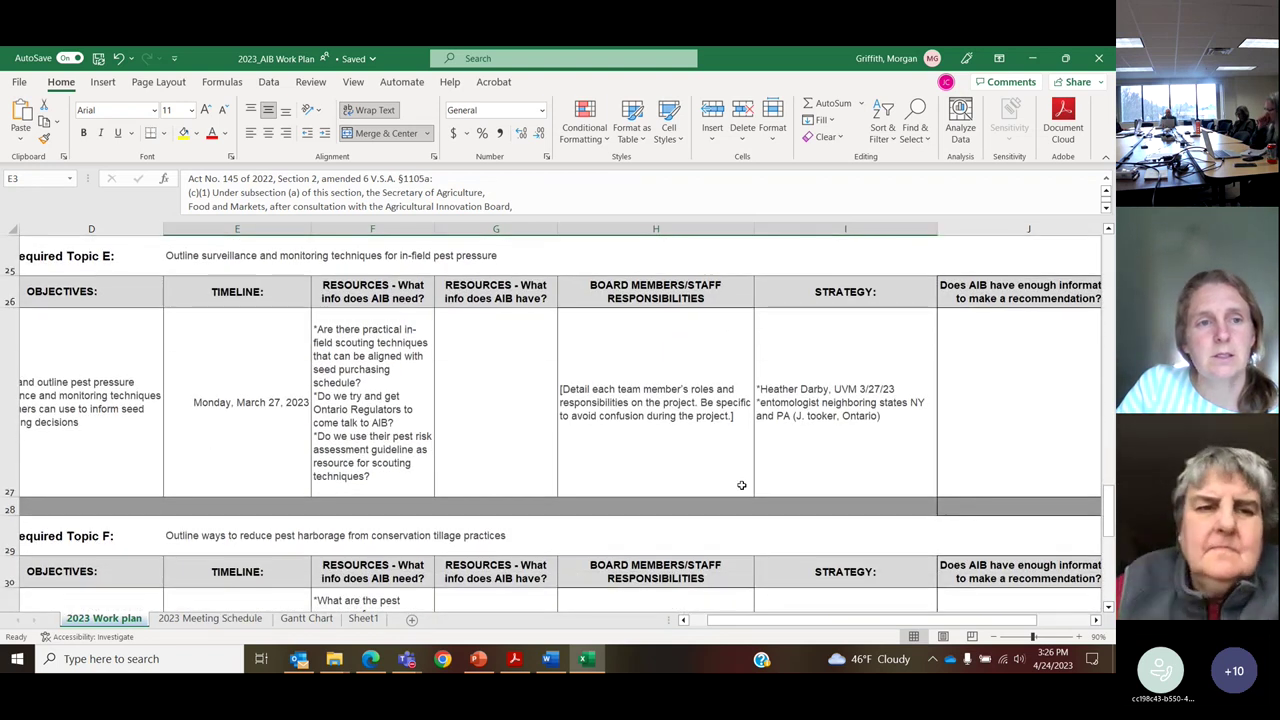
scroll(740, 486, "up", 1)
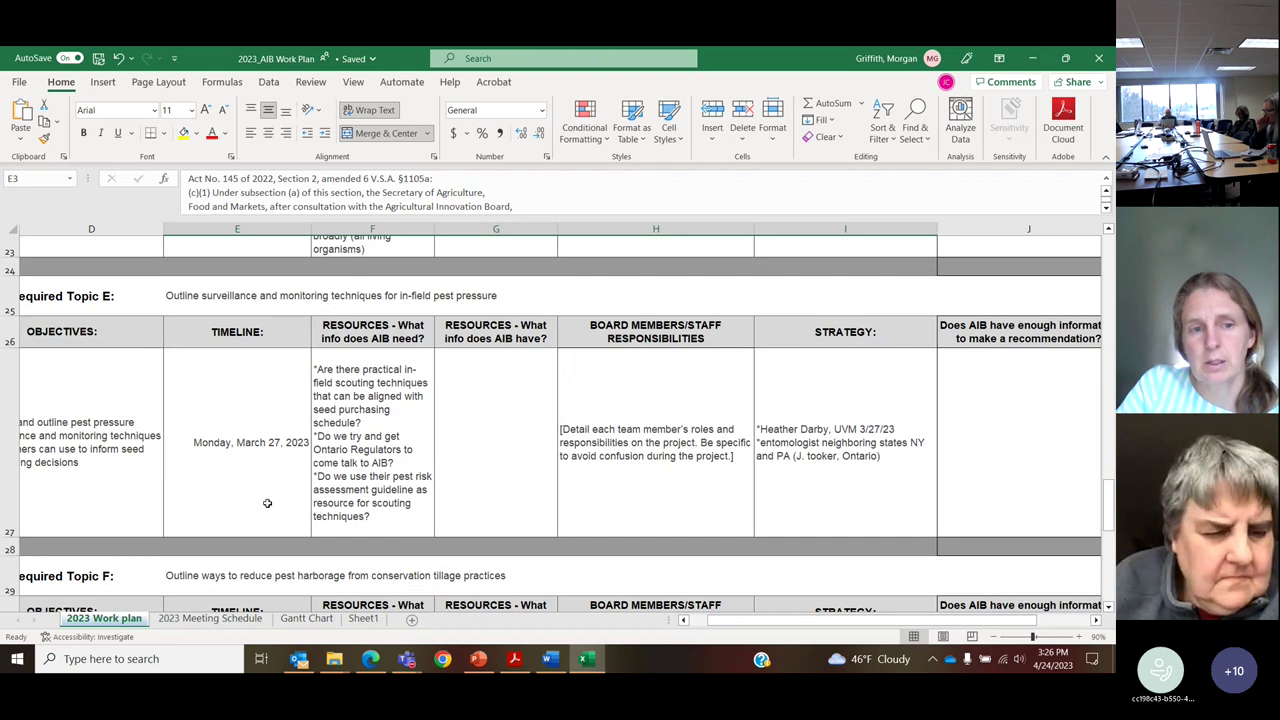
scroll(267, 509, "down", 3)
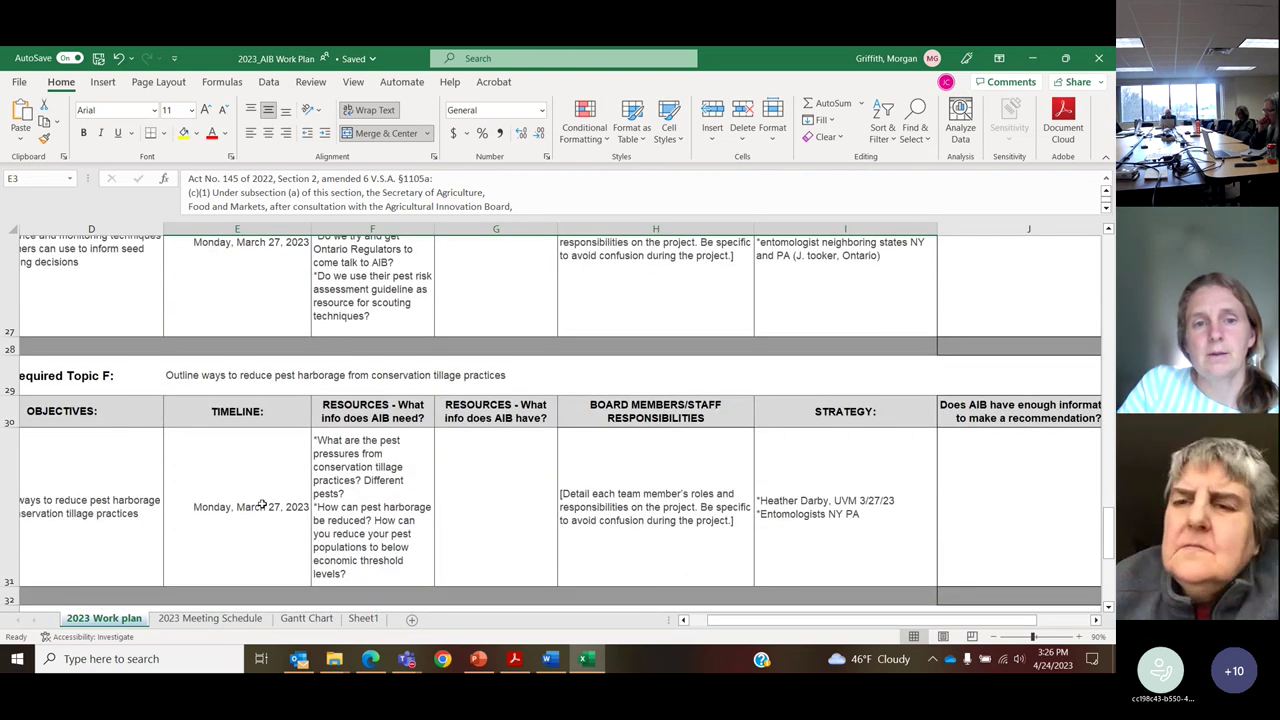
scroll(260, 495, "down", 1)
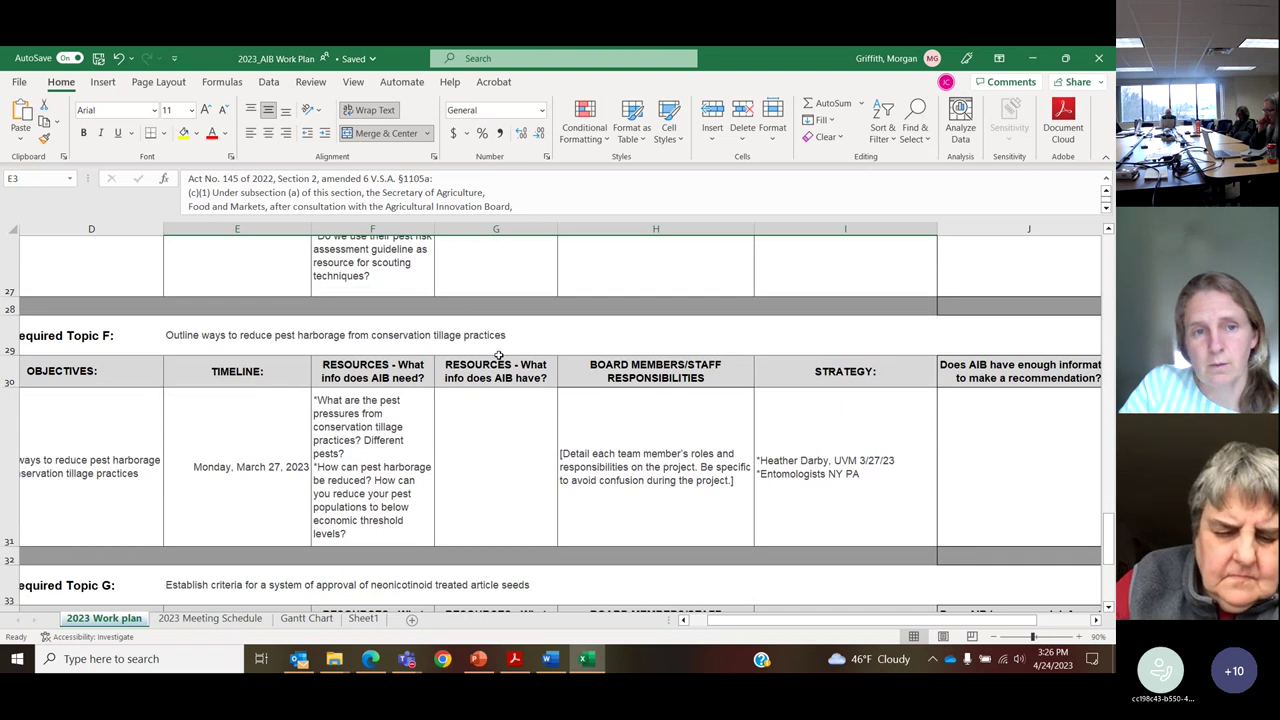
scroll(498, 355, "down", 5)
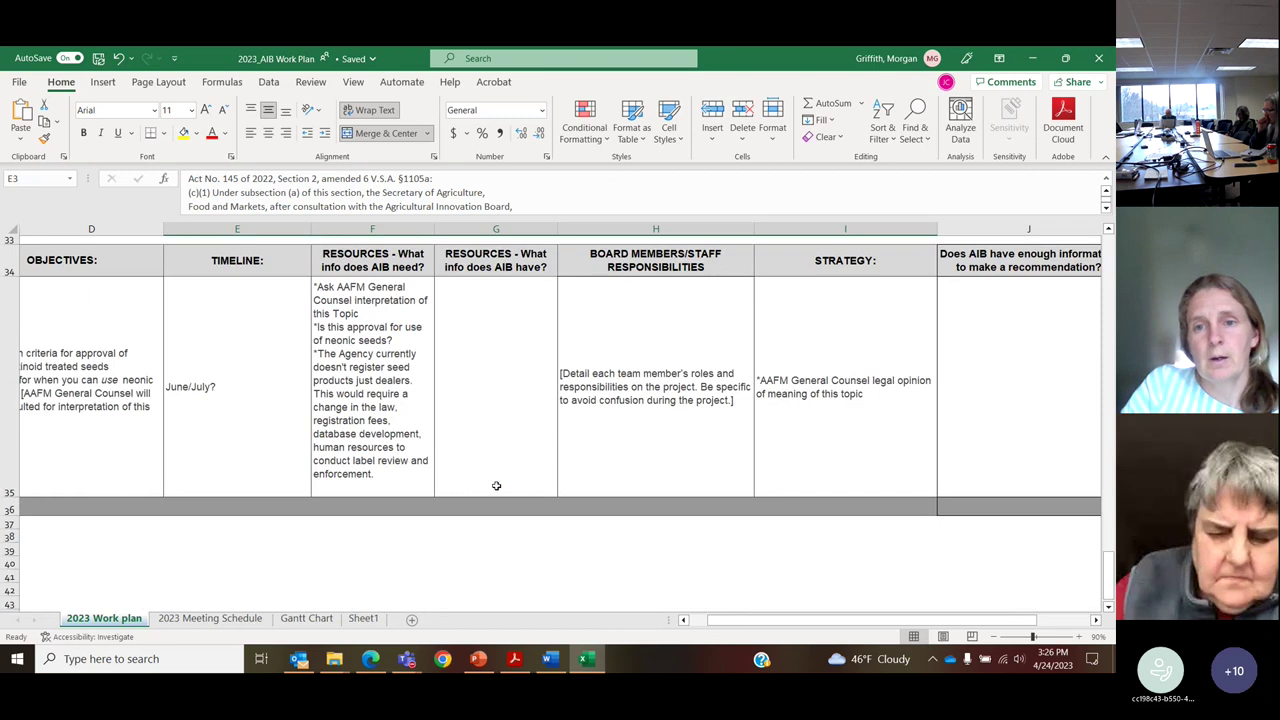
scroll(496, 485, "up", 2)
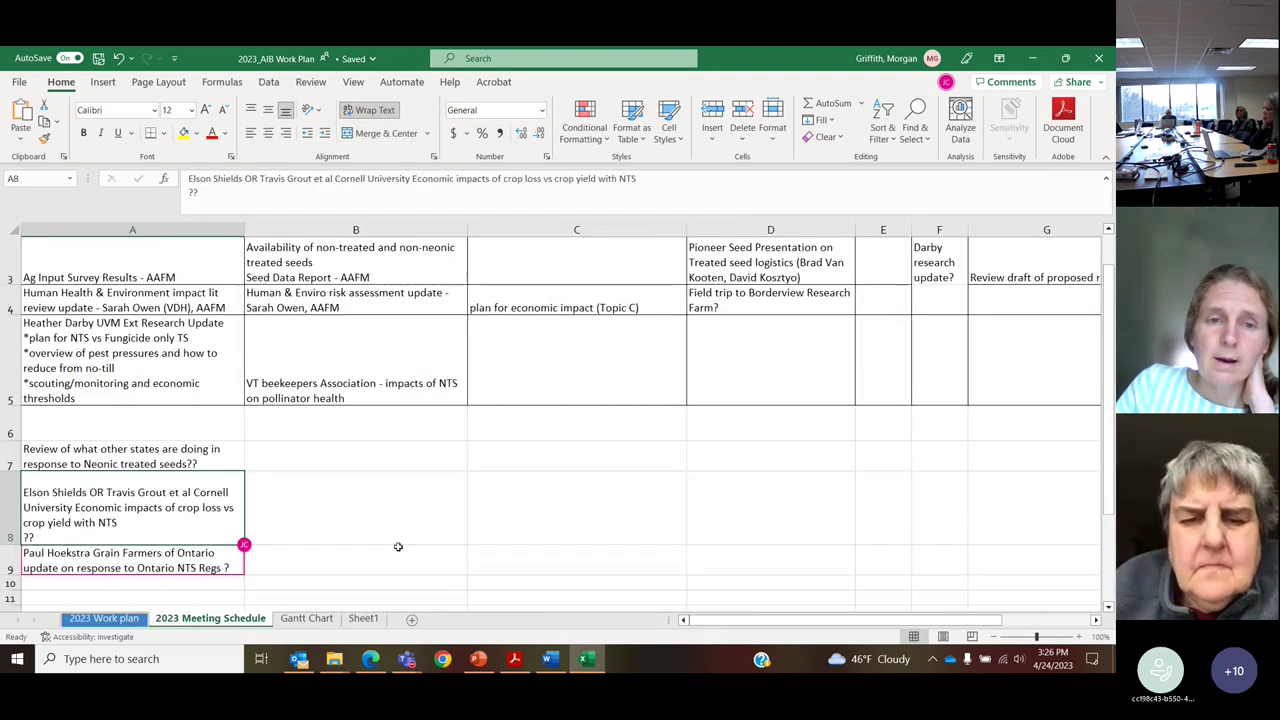
Step: Examine the 2023 Meeting Schedule sheet's unscheduled review of other states' responses and the Pioneer Seed presentation for 6/26/2023
left_click(241, 620)
scroll(595, 517, "up", 1)
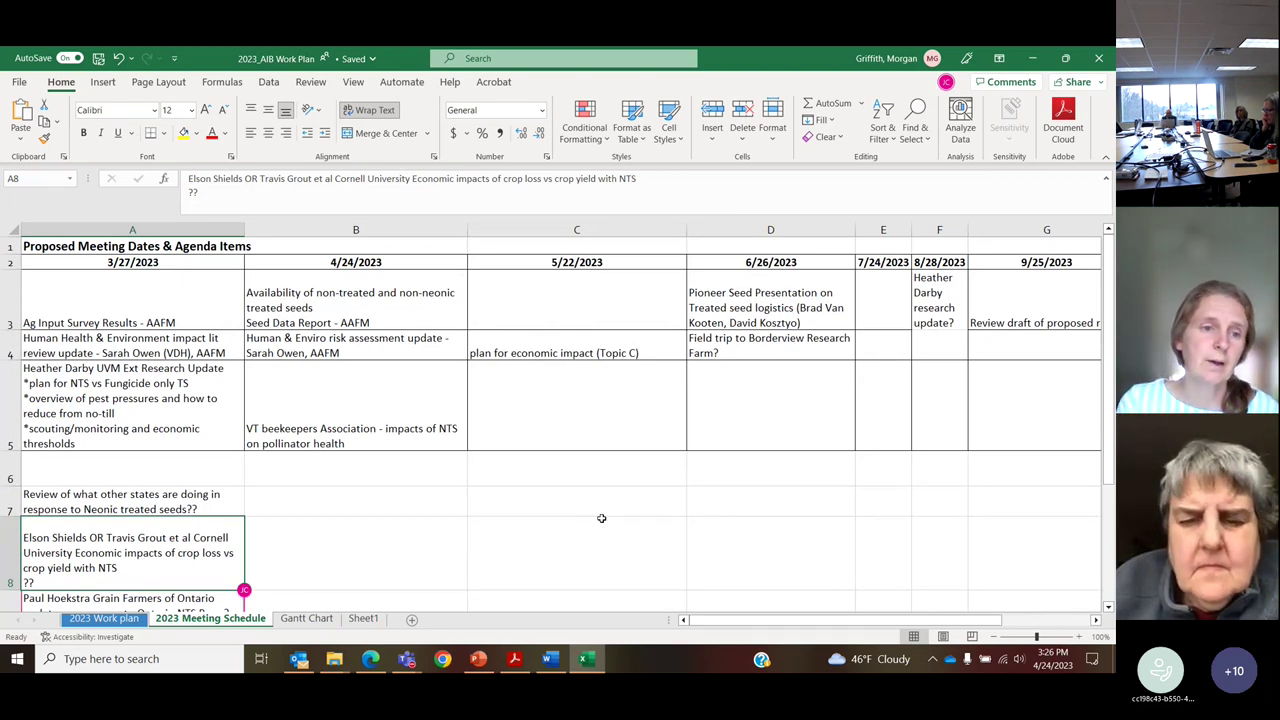
left_click(214, 499)
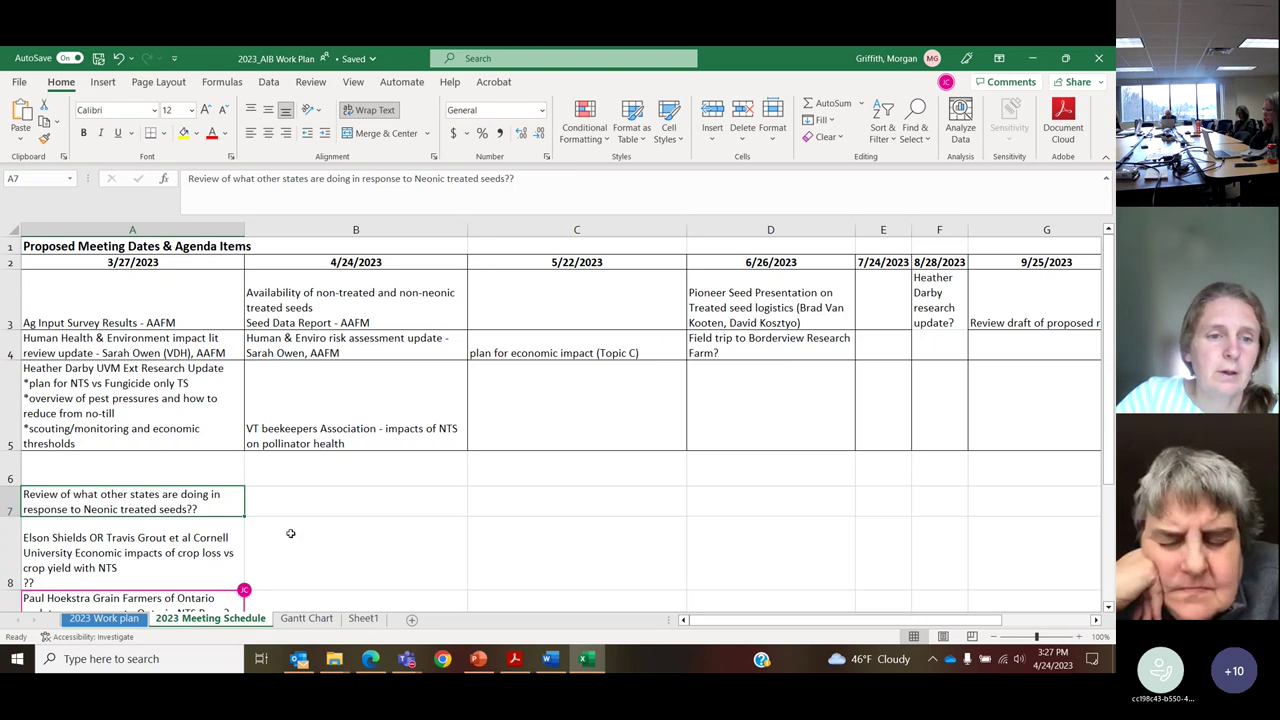
scroll(311, 576, "down", 1)
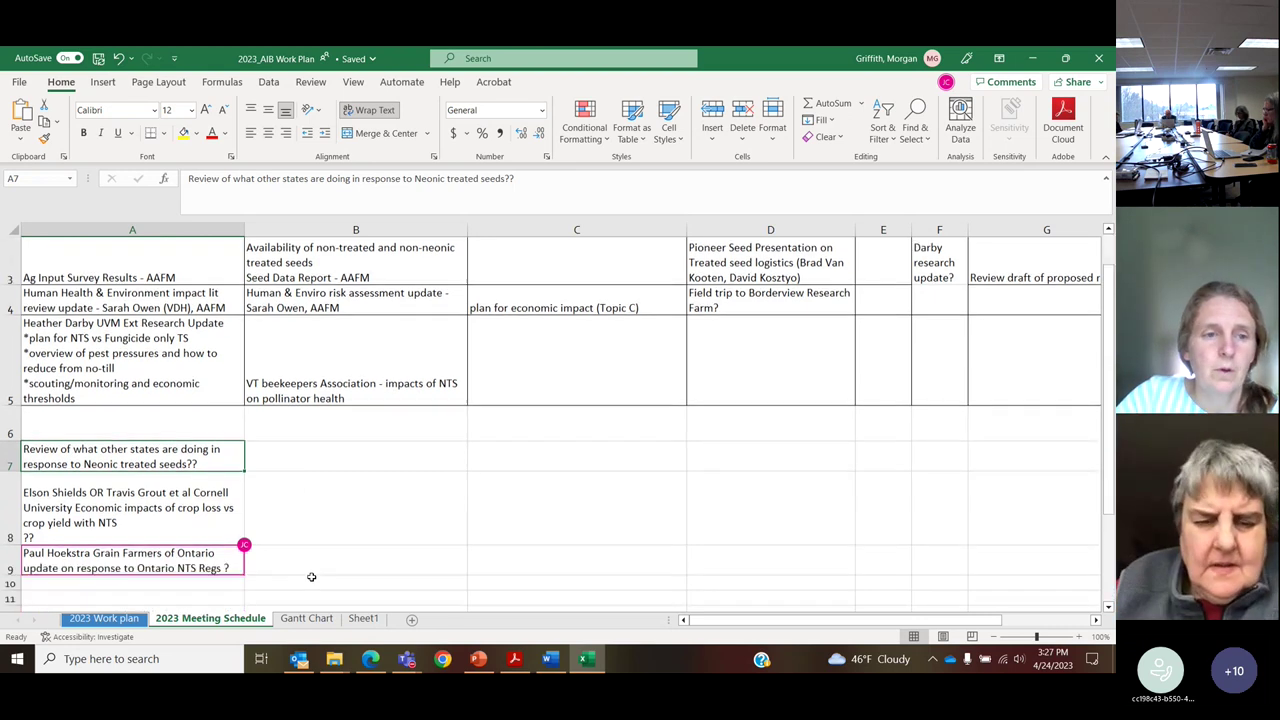
scroll(311, 576, "up", 1)
scroll(311, 576, "down", 1)
scroll(311, 576, "up", 1)
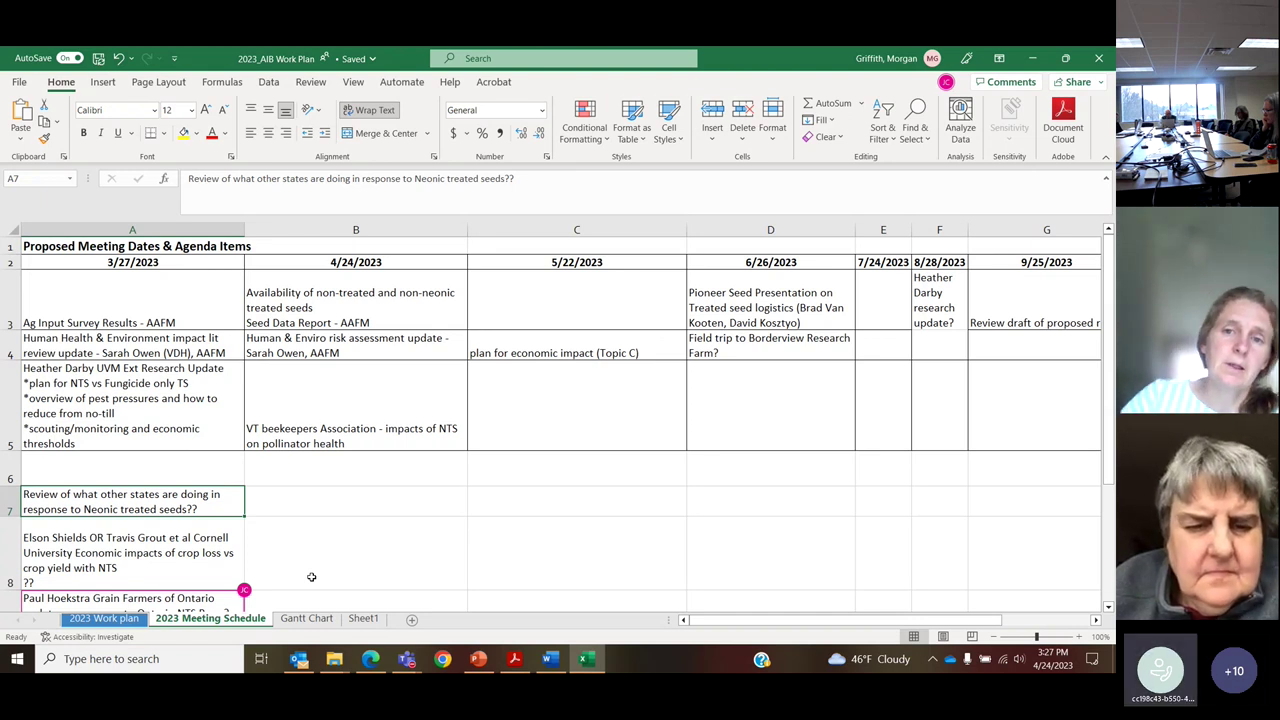
left_click(830, 315)
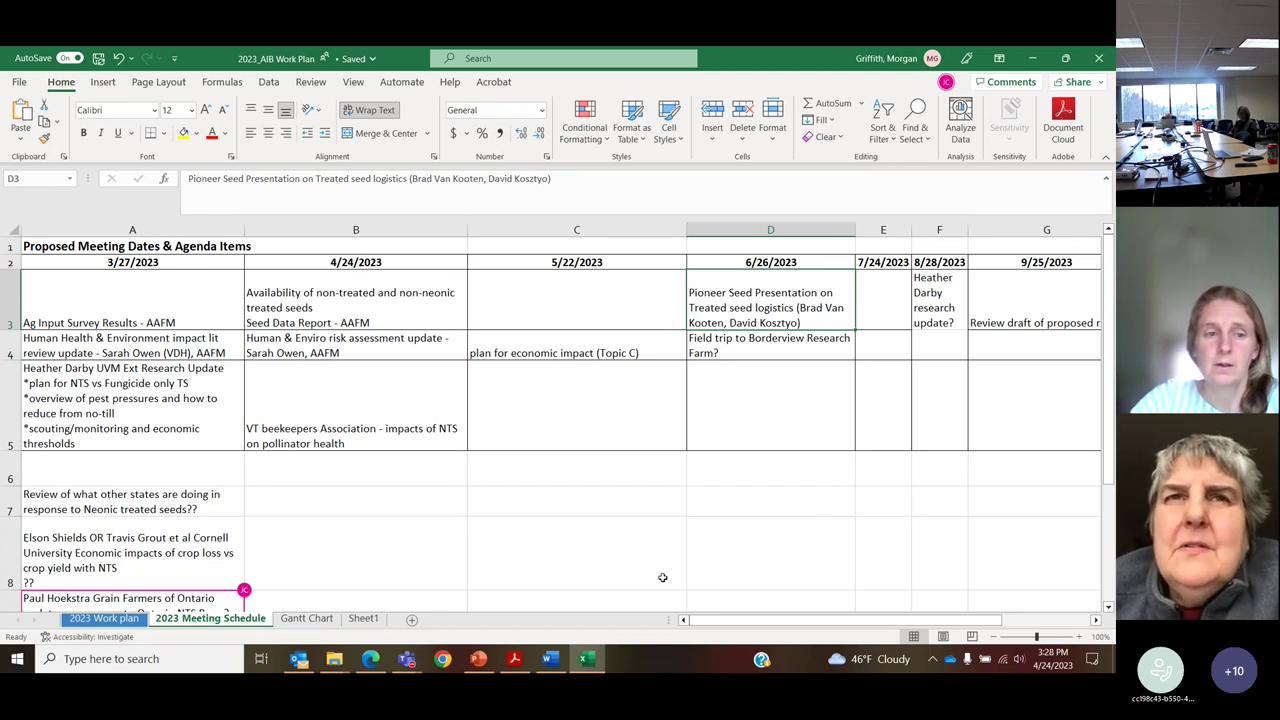
Step: Enter "economic impact of loss of pollinators to food crops?" in cell B8, beside the Cornell economic impacts idea
left_click(229, 553)
left_click(304, 561)
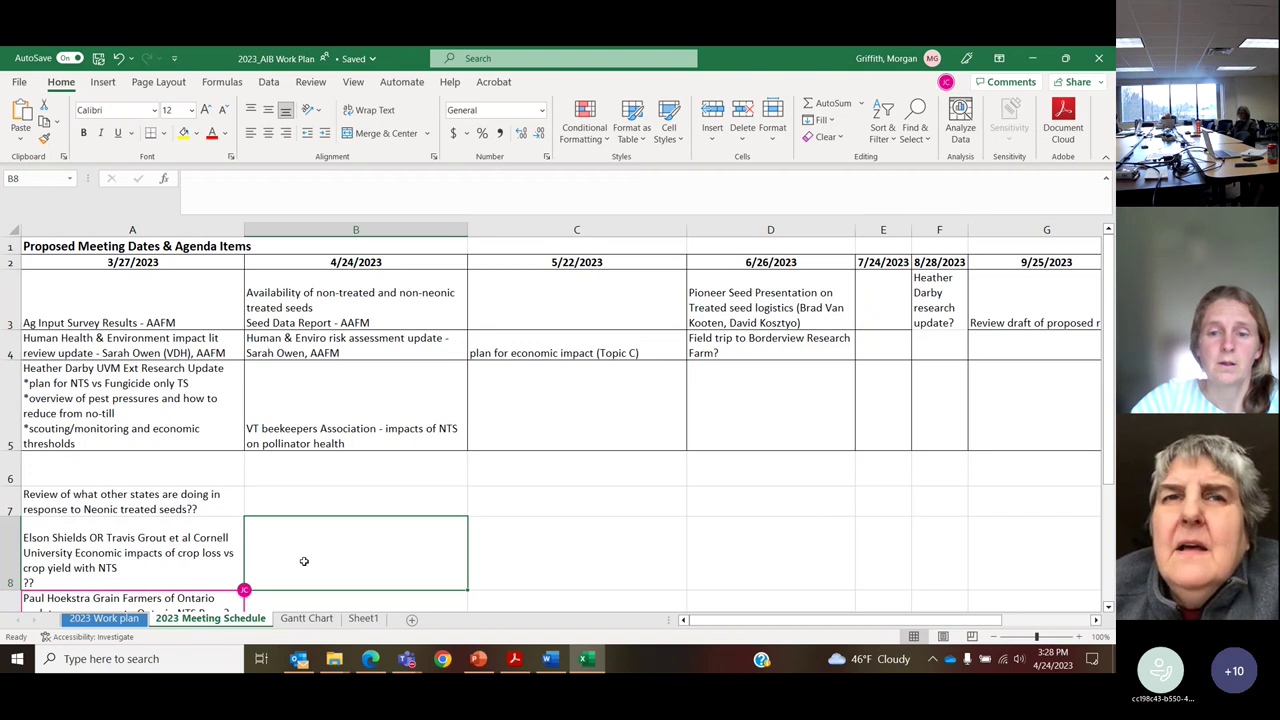
type("economic")
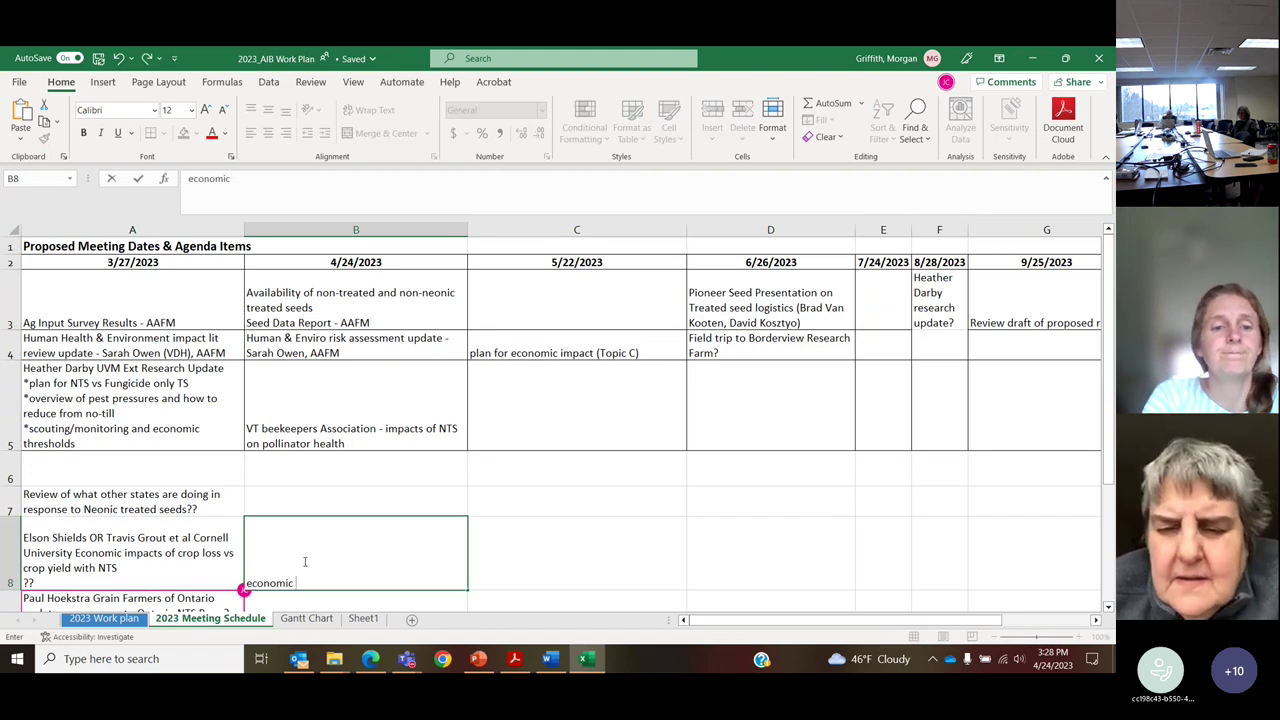
type(" impactof")
key("BackSpace")
key("BackSpace")
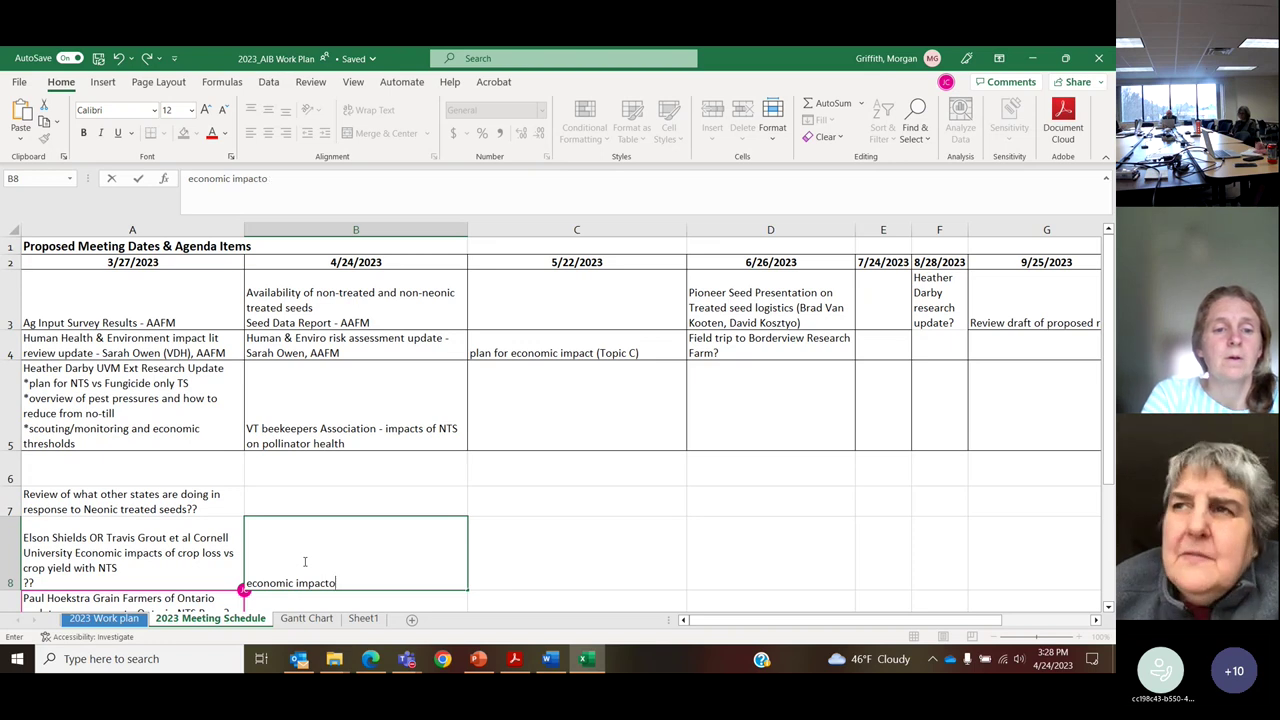
type("of loss of")
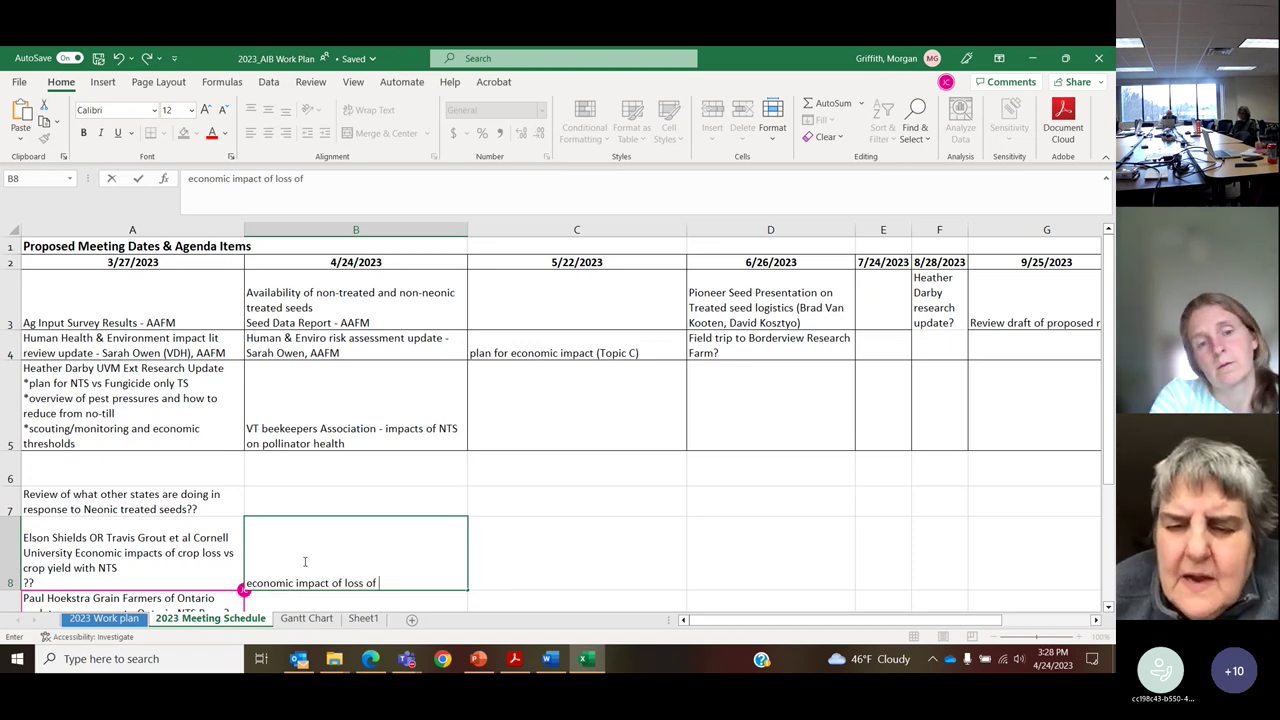
type(" pollinator")
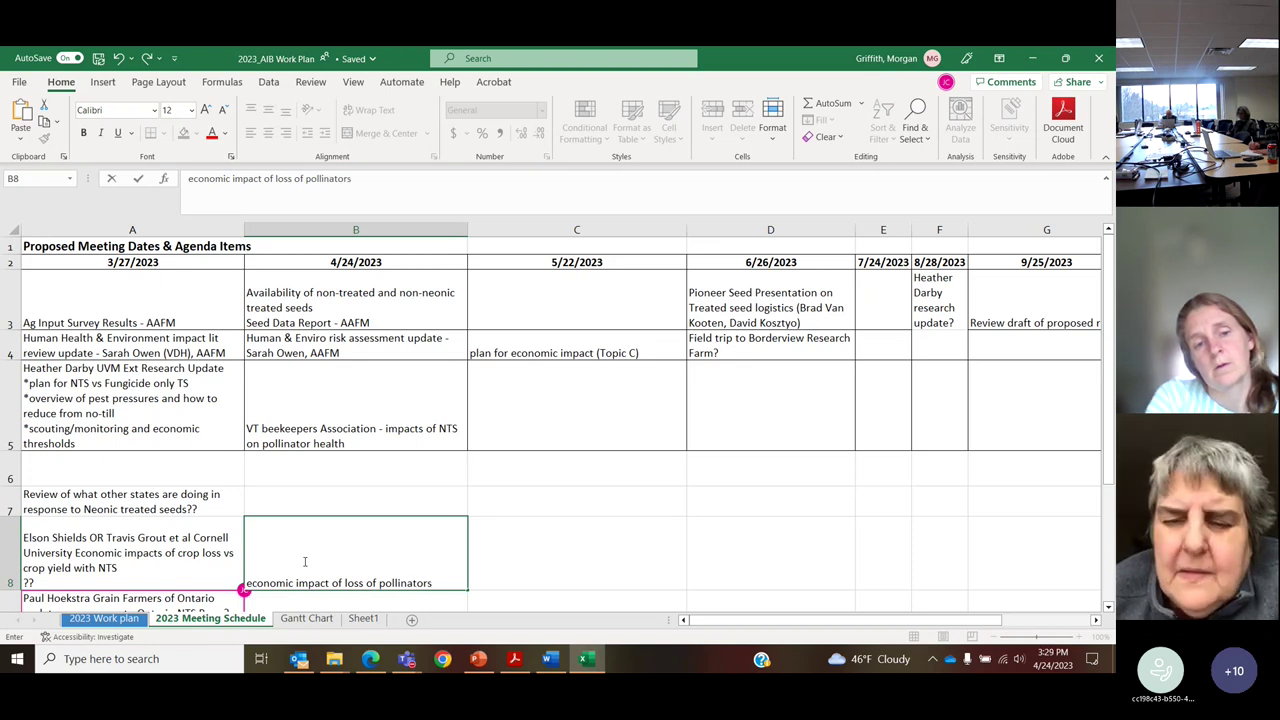
type("s")
type(" to")
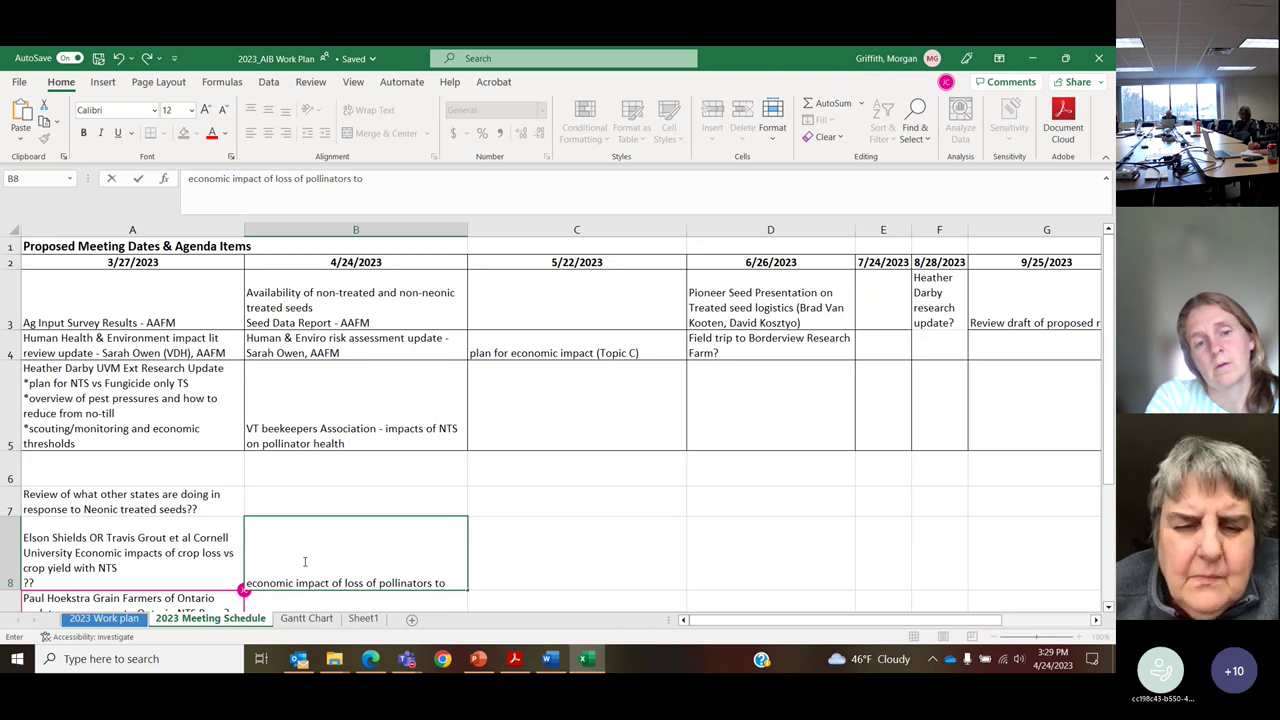
type(" food crops?")
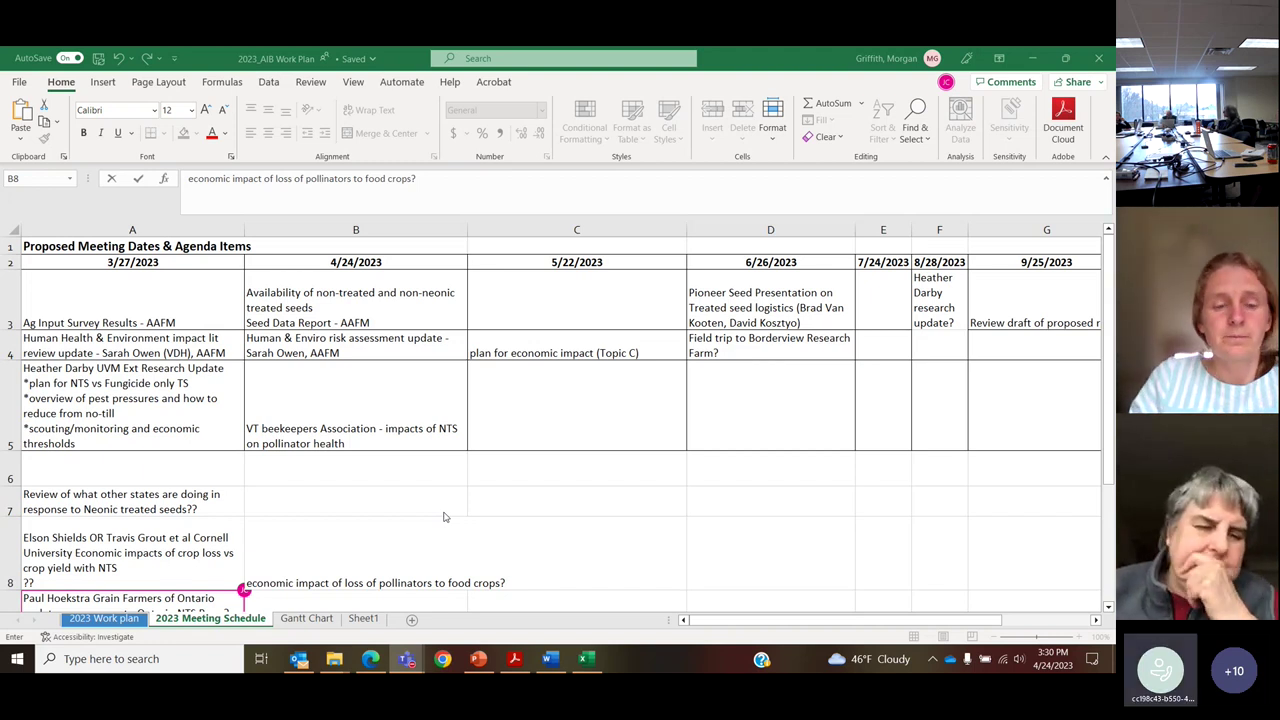
left_click(444, 545)
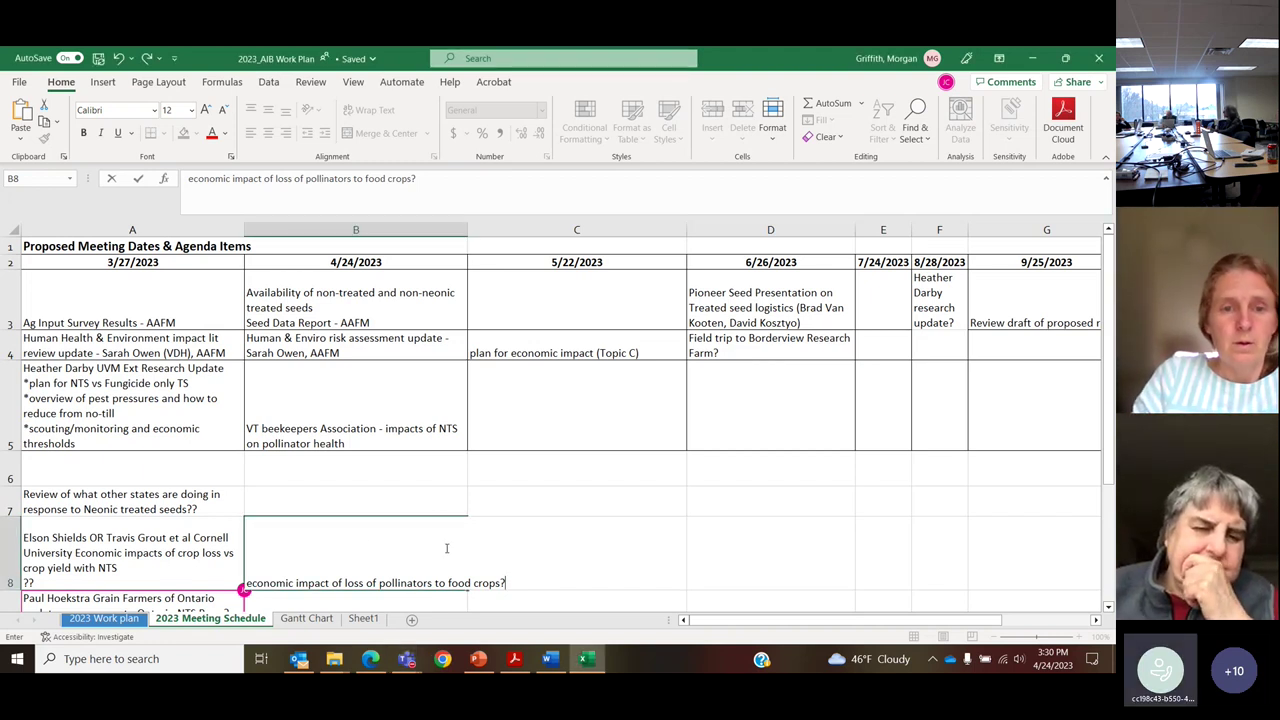
left_click(423, 503)
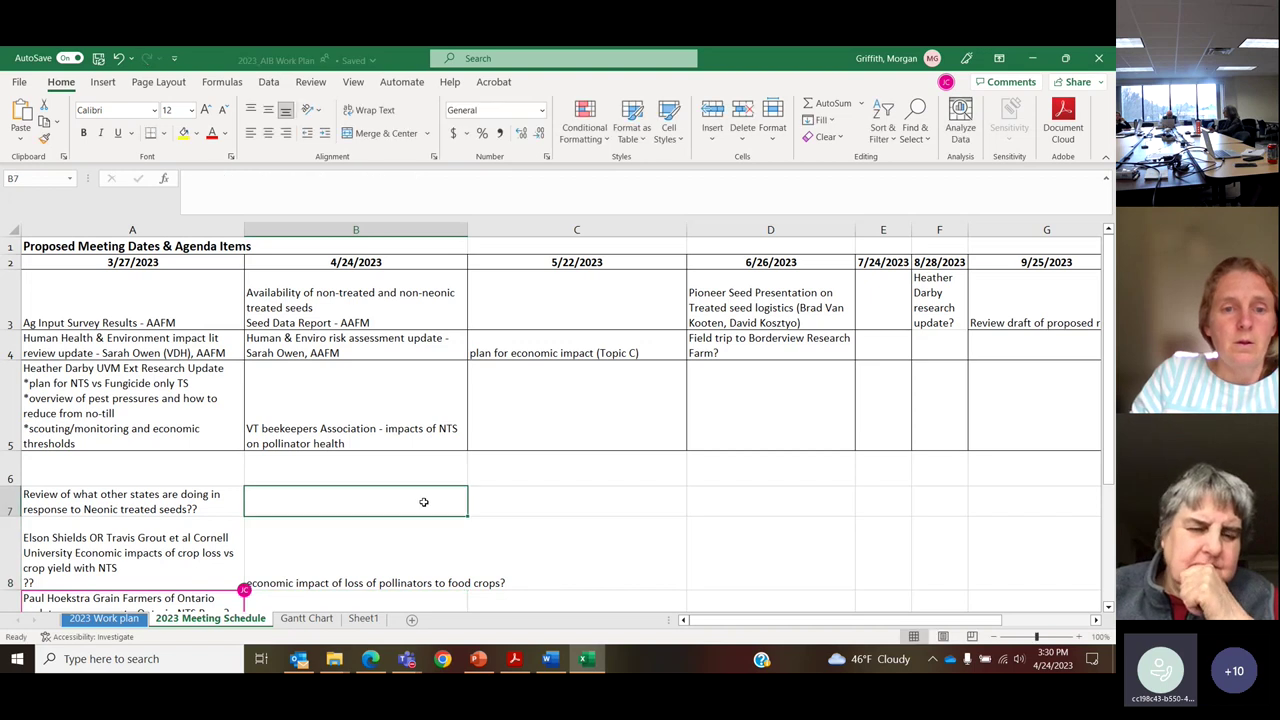
Step: Wrap the text of the pollinator loss entry in cell B8 so it stays within its column
left_click(411, 551)
left_click(372, 110)
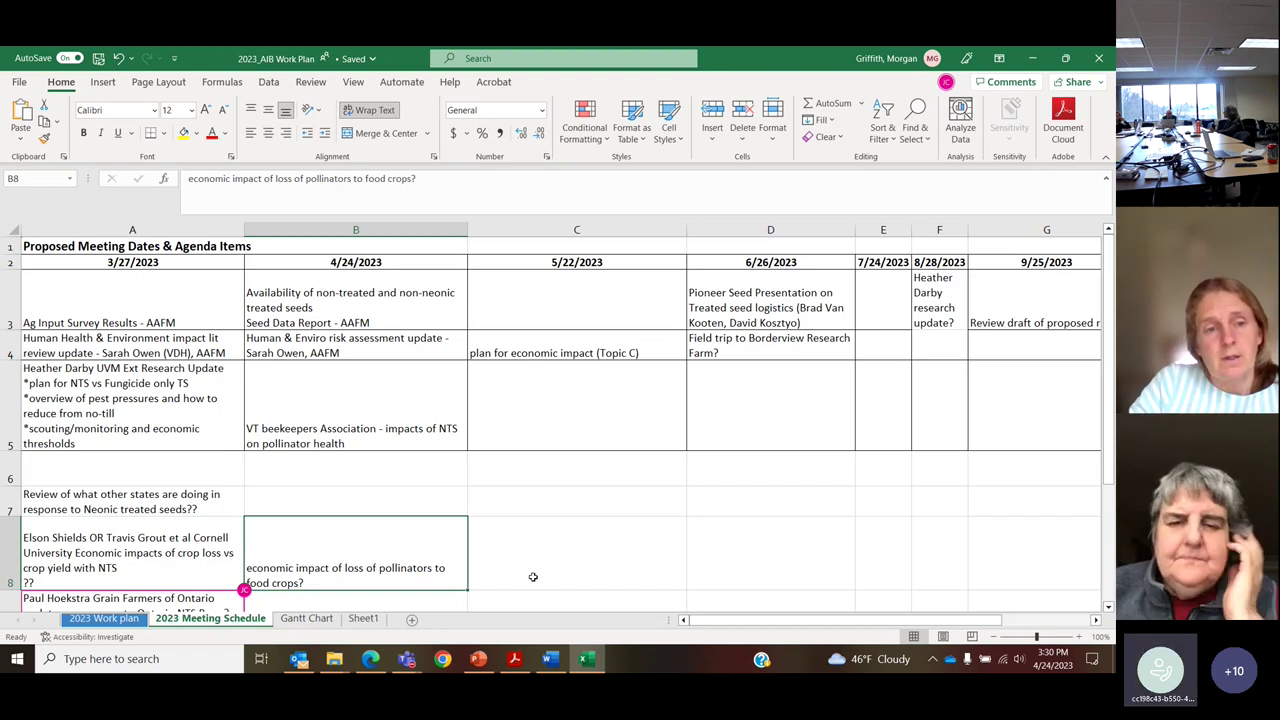
scroll(533, 577, "down", 1)
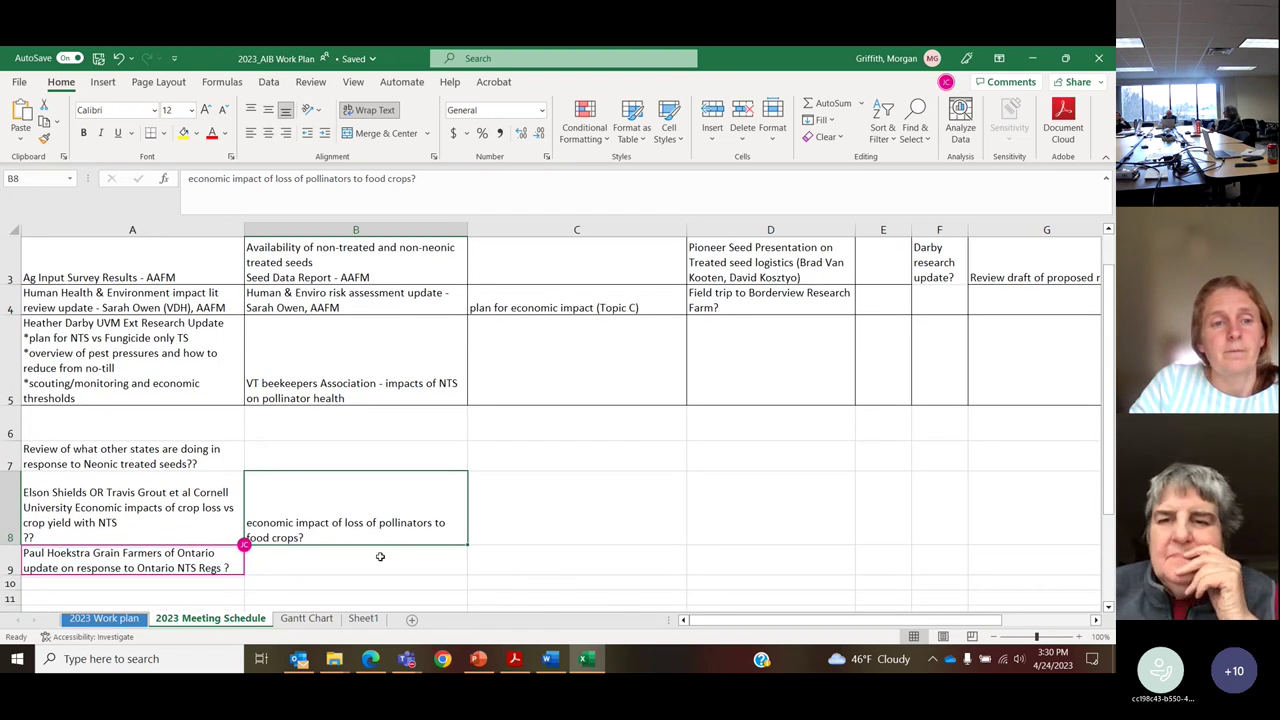
Step: Enter "entomologist from Cornell and PSU??" in cell A10, below the Grain Farmers of Ontario idea
left_click(174, 583)
type("entomologi")
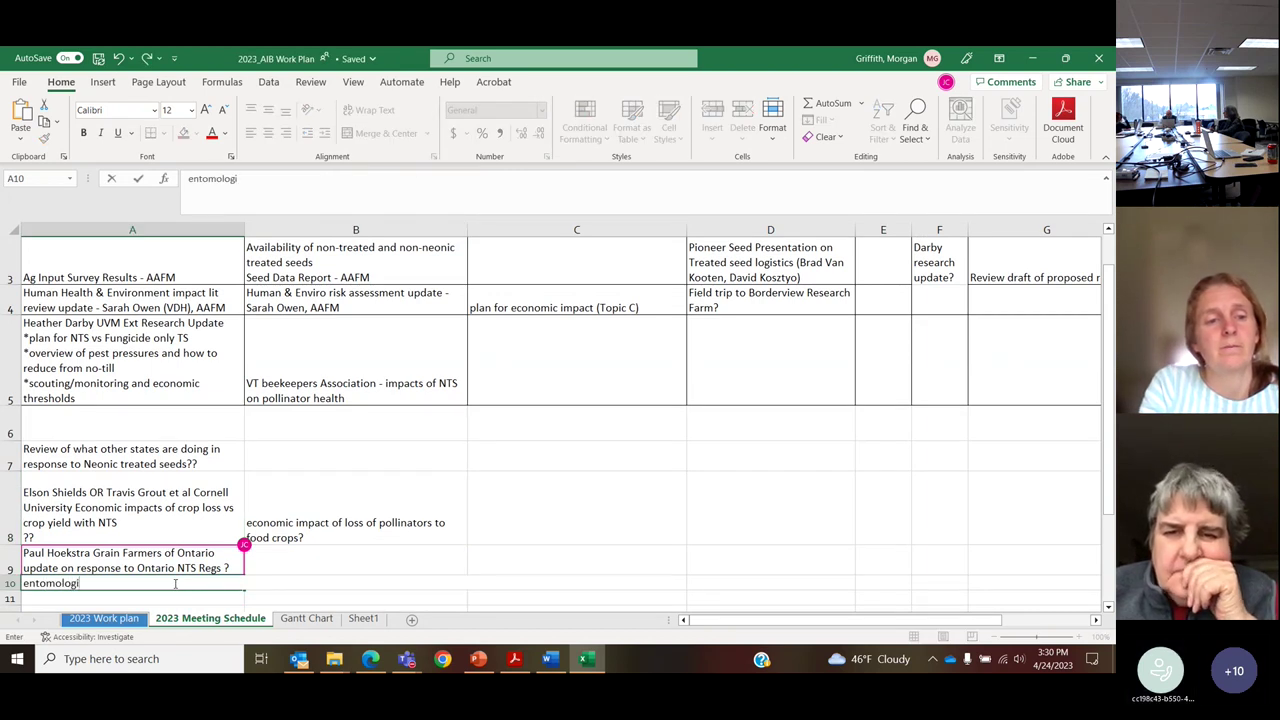
type("st from")
type(" R")
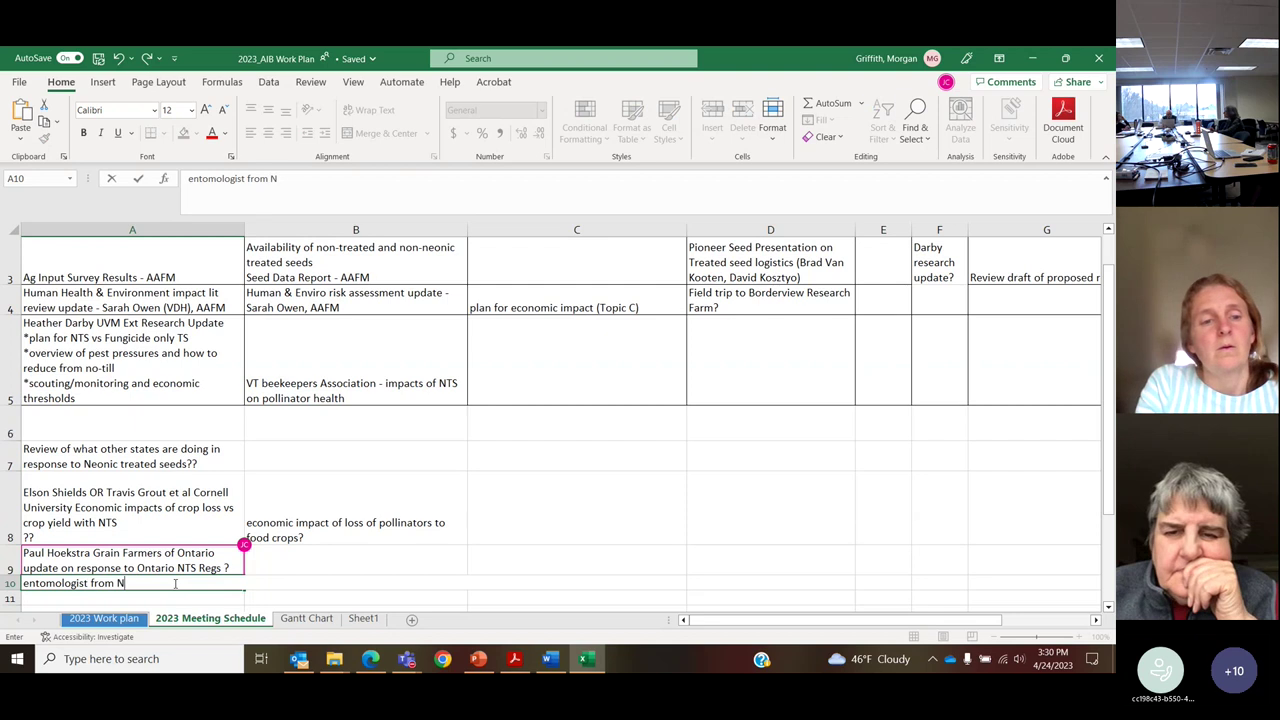
key("BackSpace")
type("Cornell")
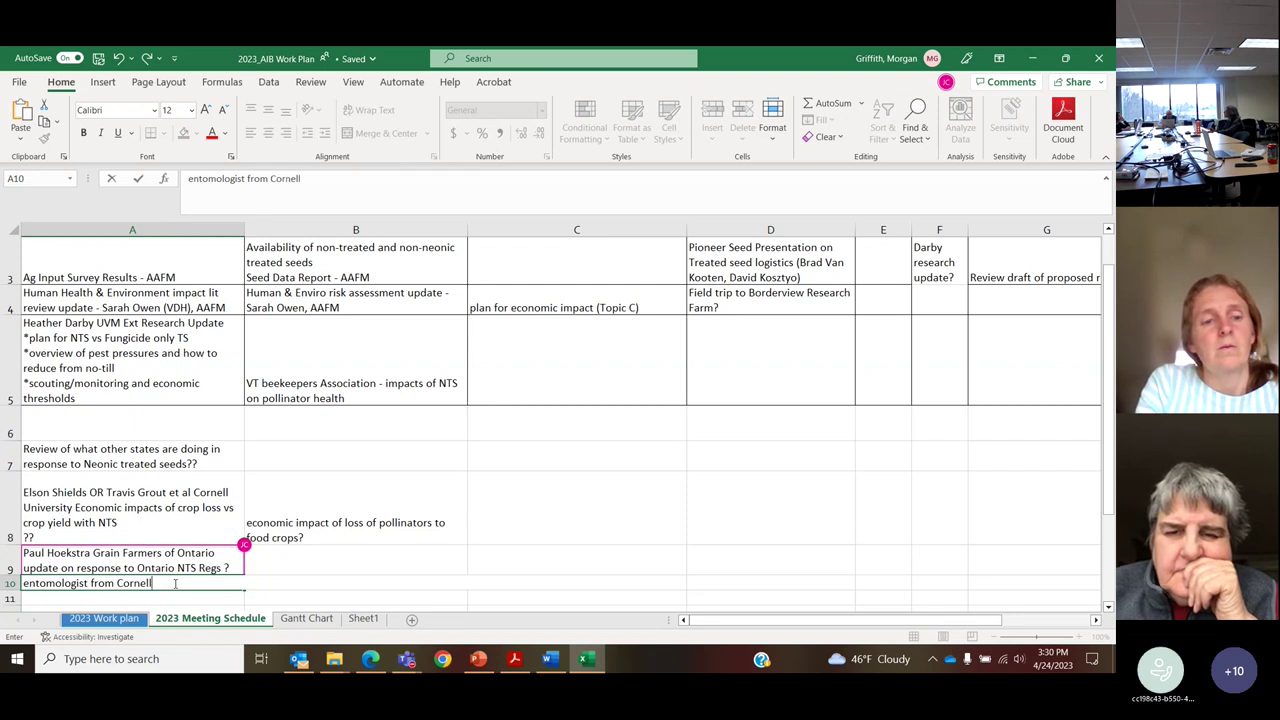
type(" and PSU")
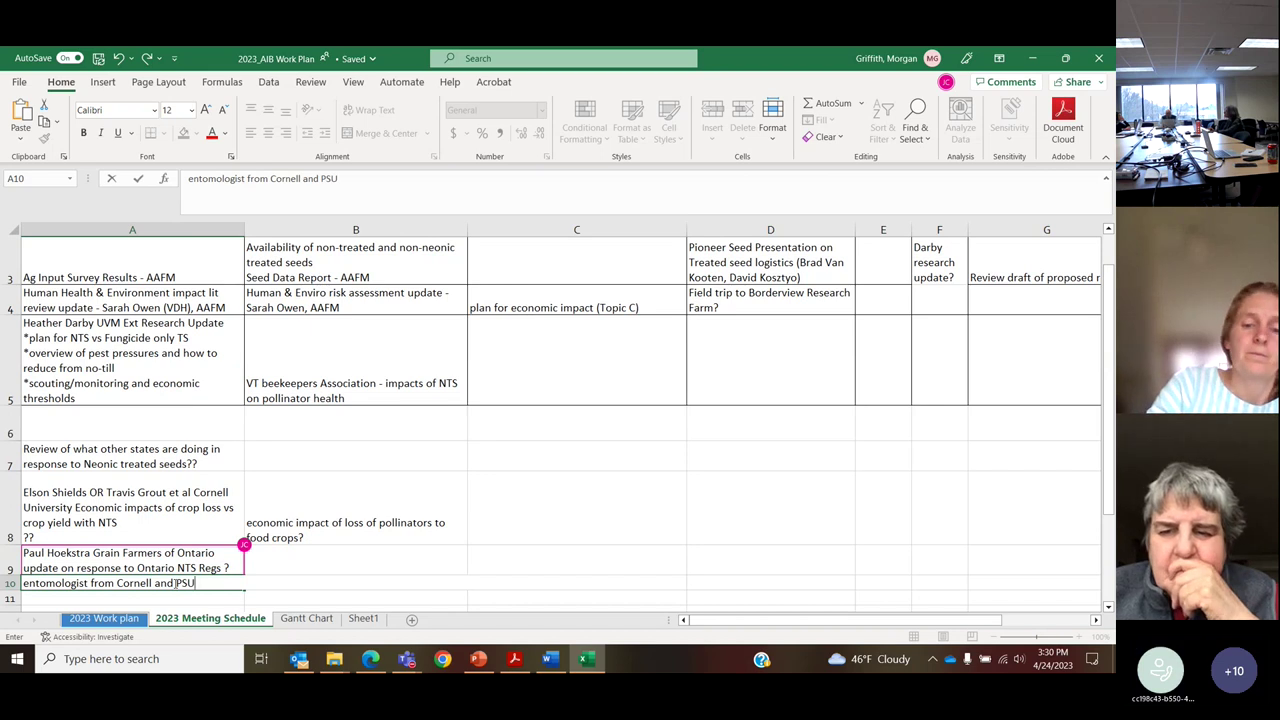
type("??")
key("Return")
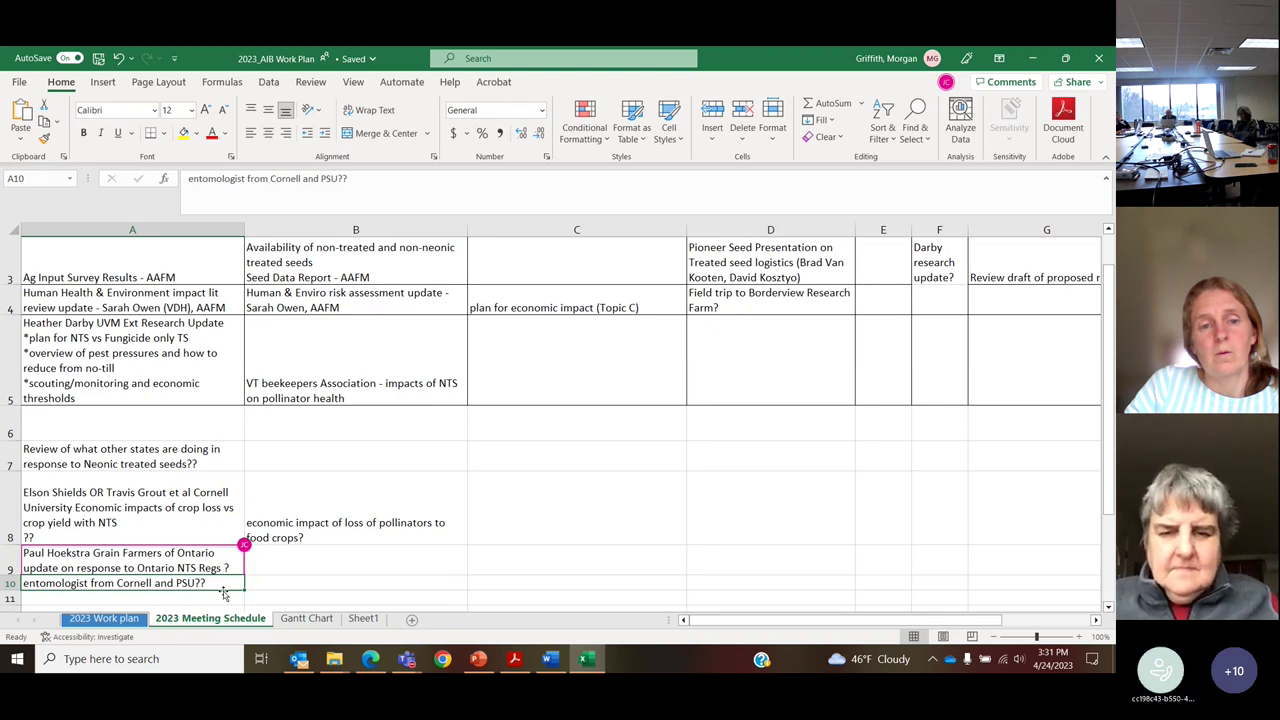
Step: Append a note to the pollinator loss entry in cell B8 naming the person who "may have contact"
double_click(331, 541)
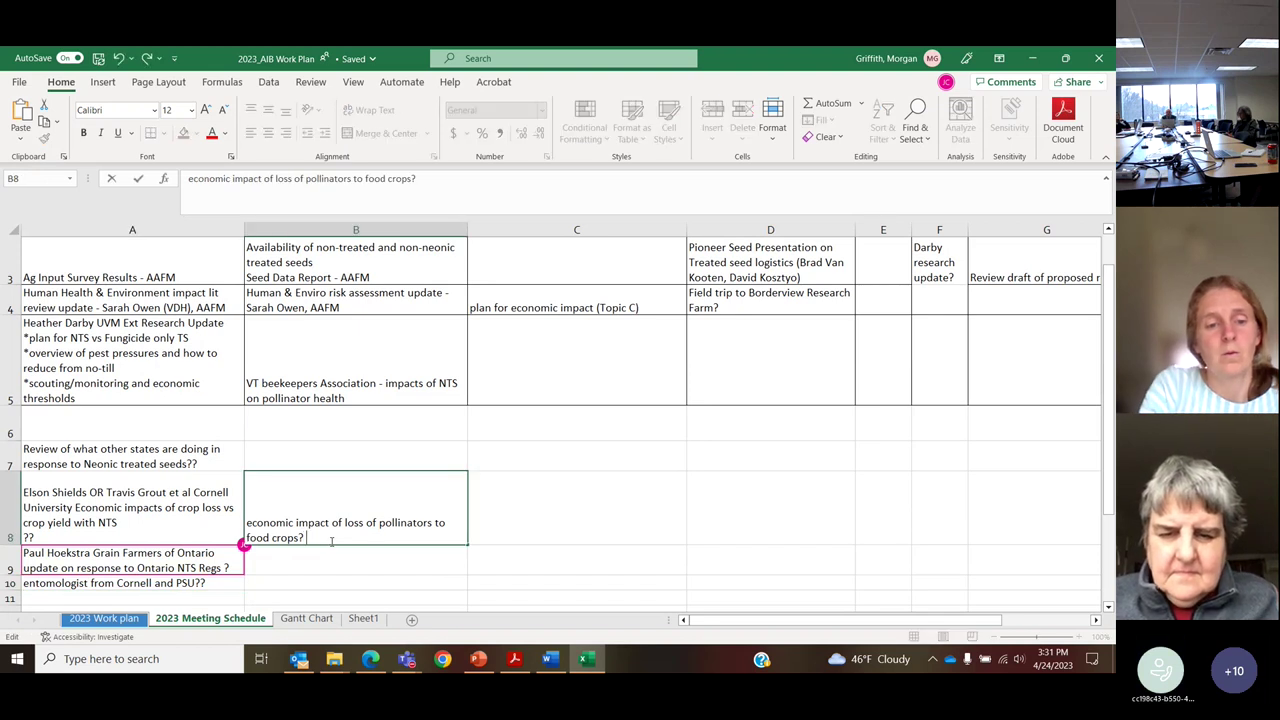
type("Wendy Sue")
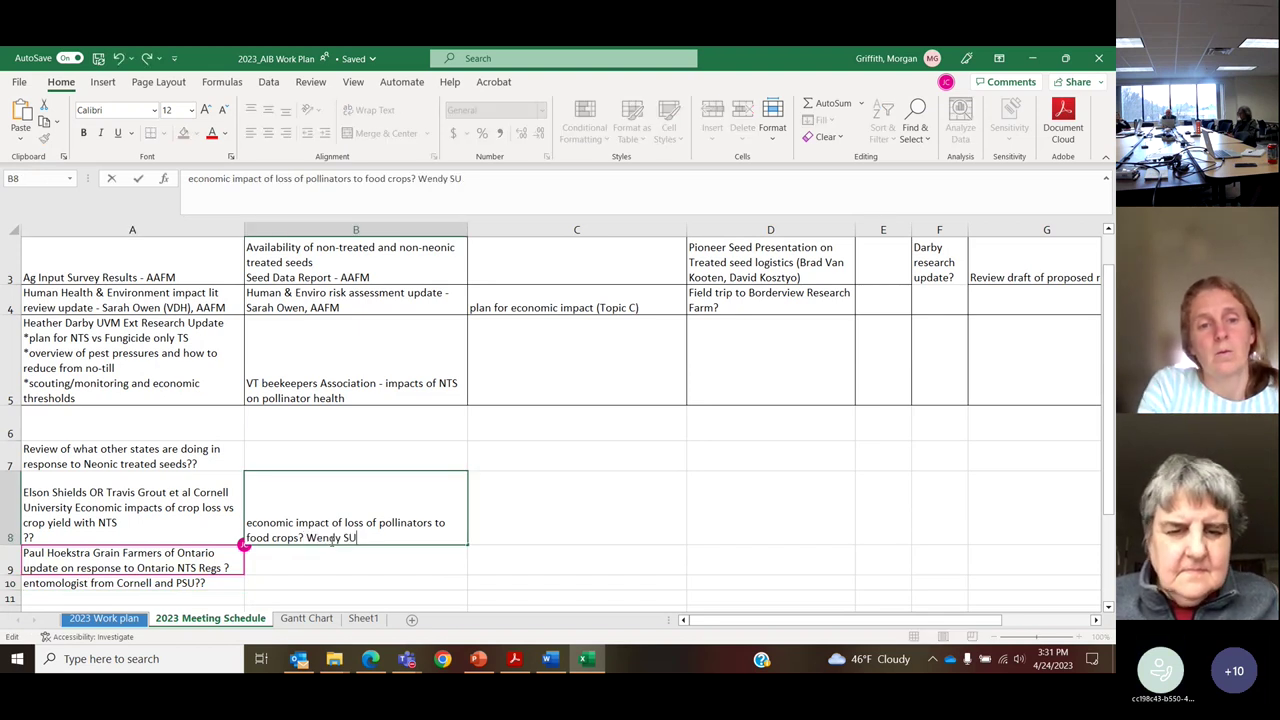
type(" may hav")
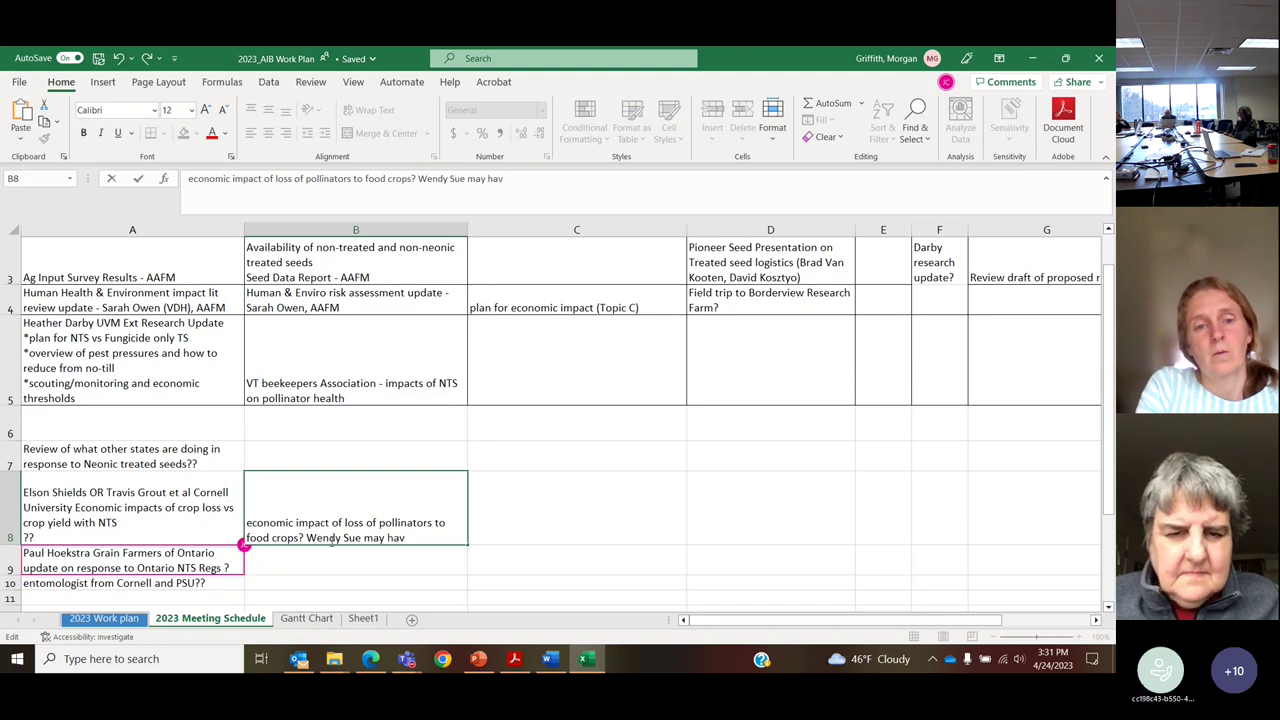
type("e contact")
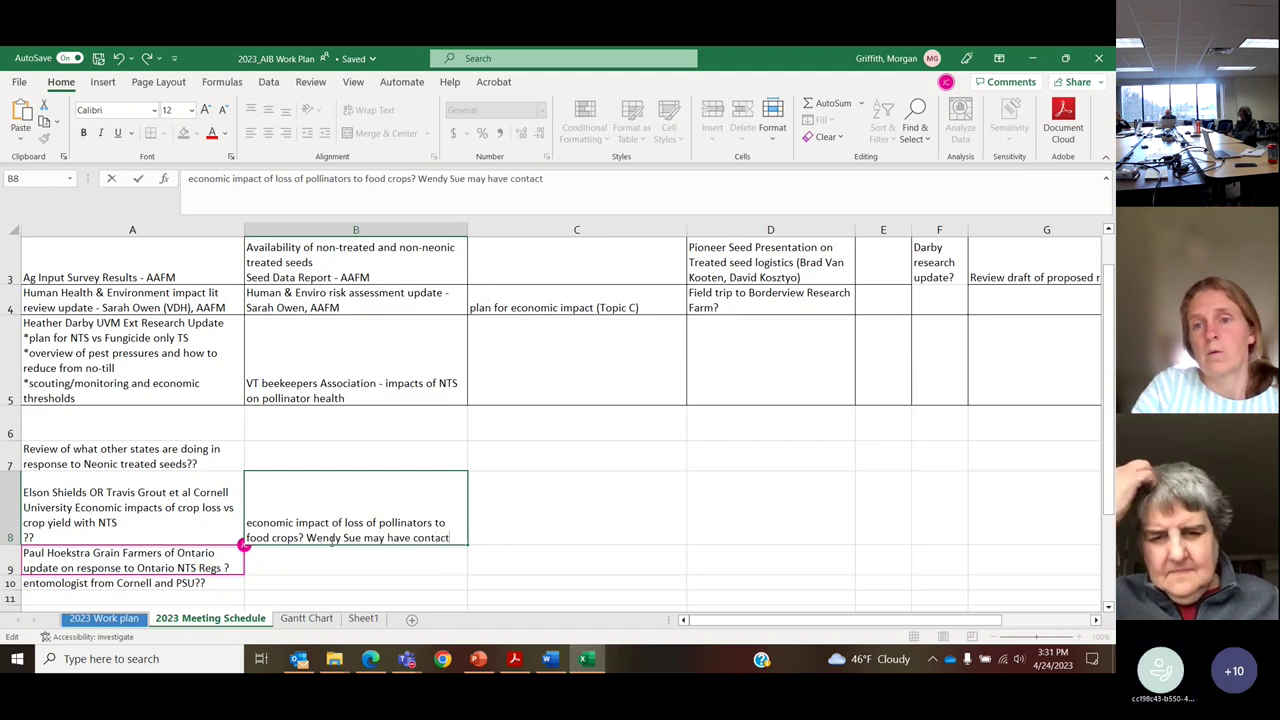
key("ctrl+Return")
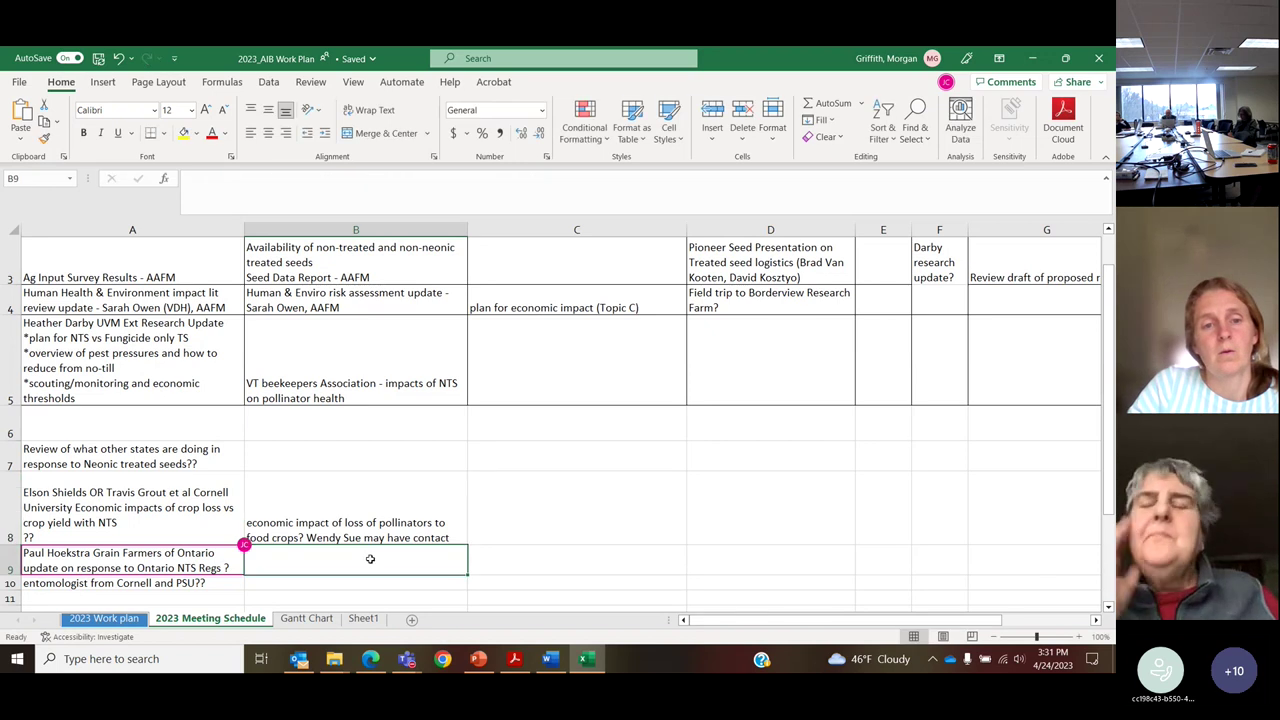
Step: Add a second line with the suggested speaker's first name to the entomologist entry in cell A10
left_click(172, 584)
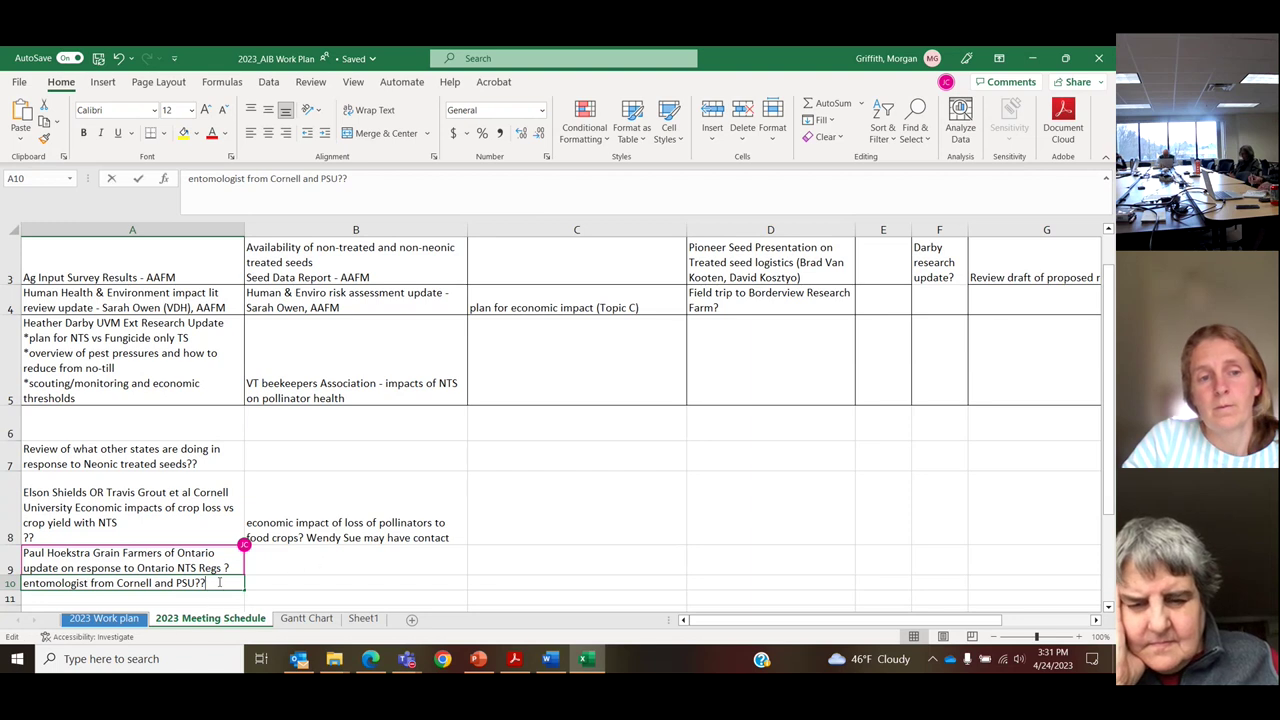
double_click(219, 582)
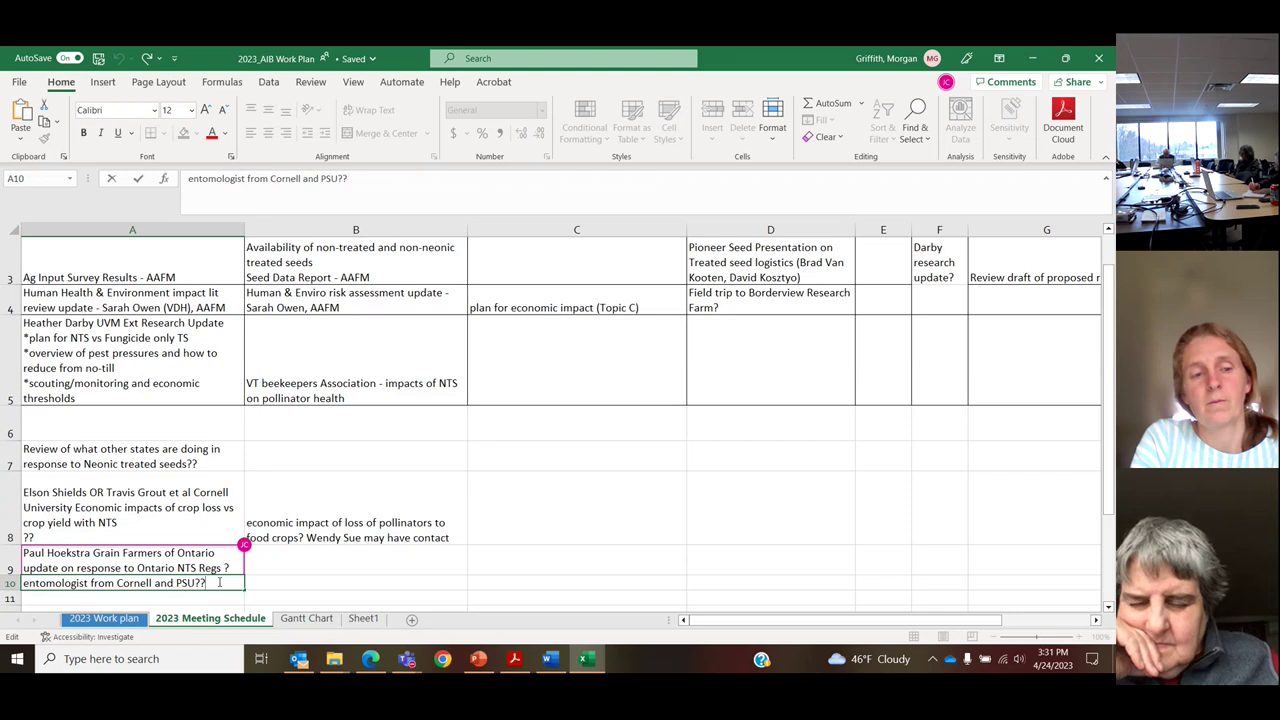
key("alt+Return")
type("Scott")
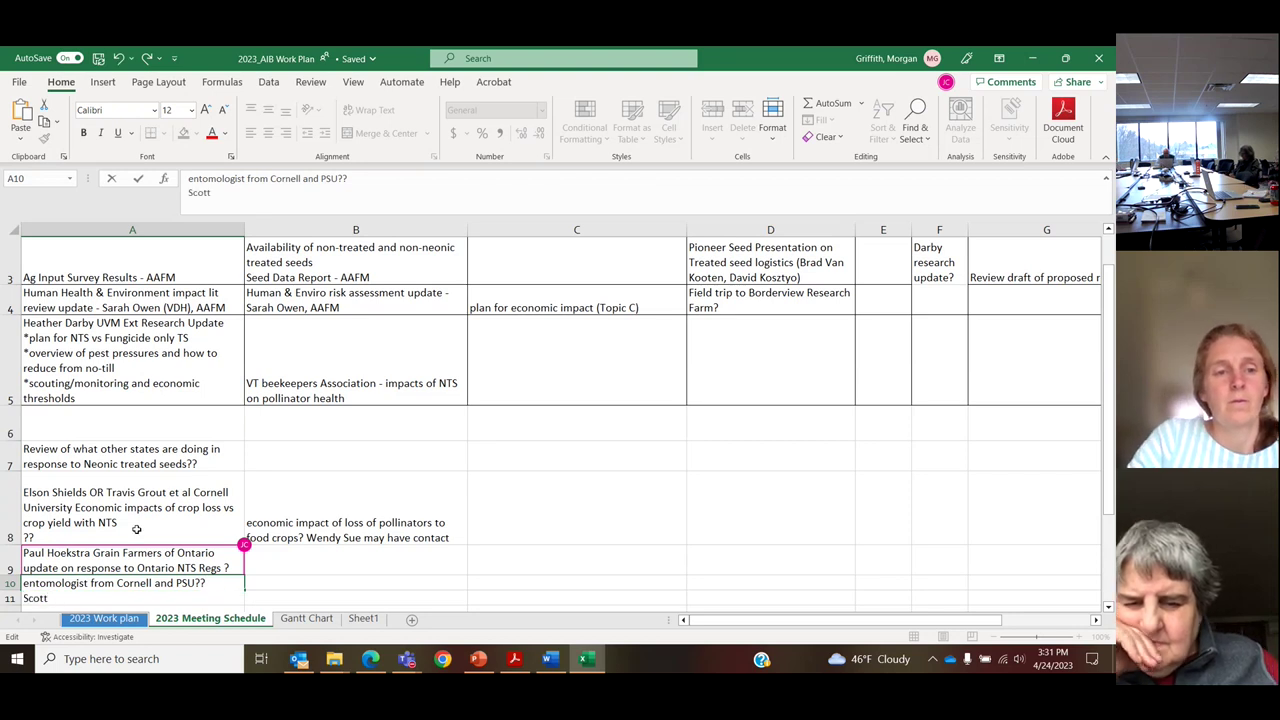
Step: Add a new line to the pollinator loss entry in cell B8 with the suggested speaker's full name and "Cornell"
left_click(443, 531)
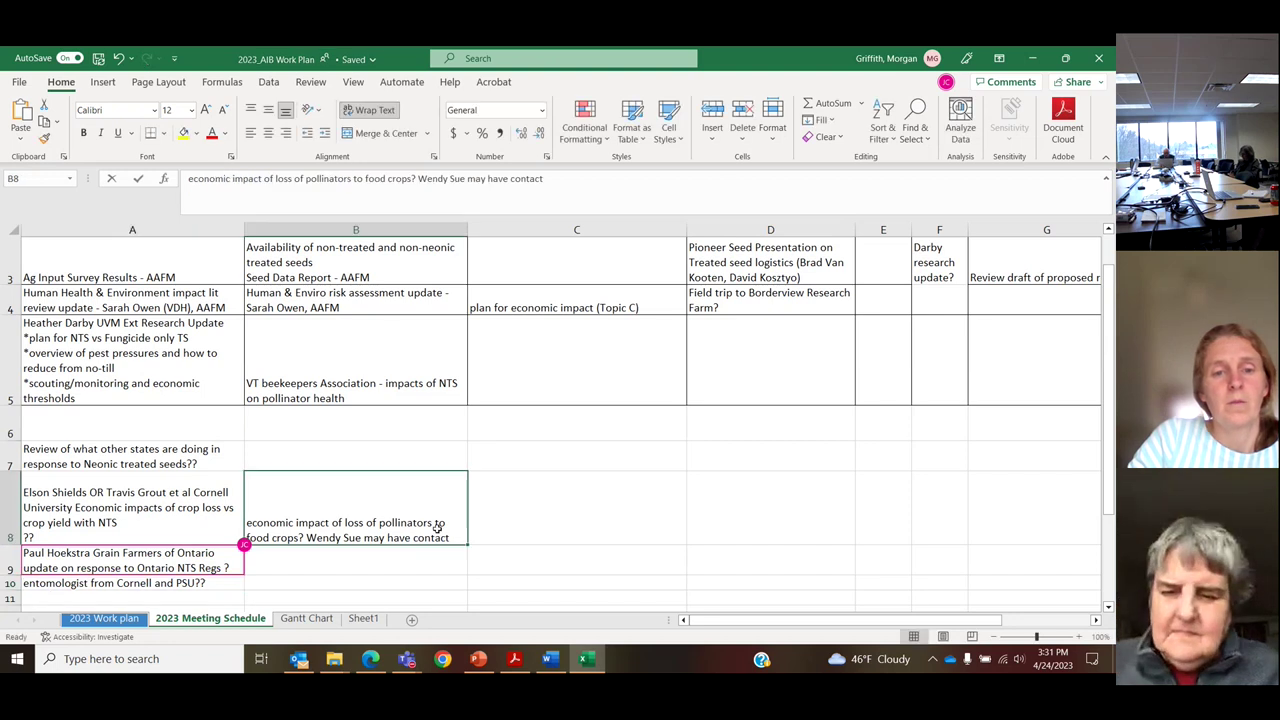
key("alt+Return")
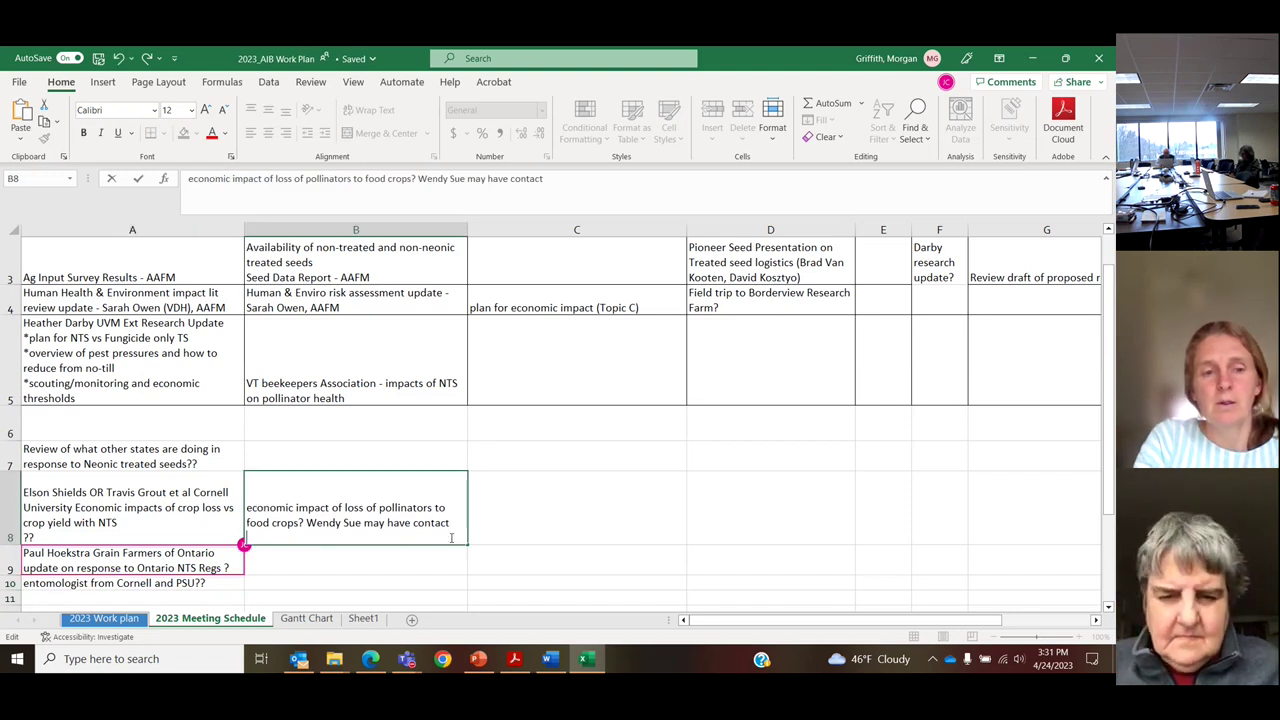
type("Scott M")
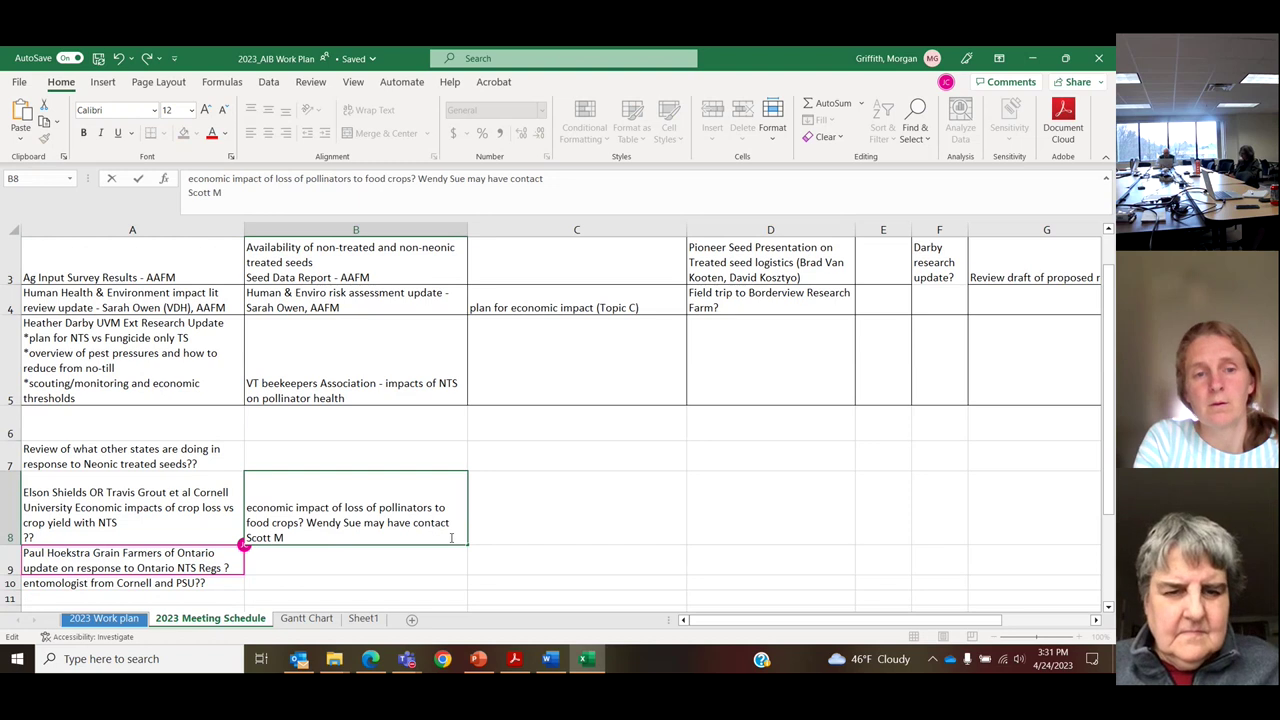
type("cArt ")
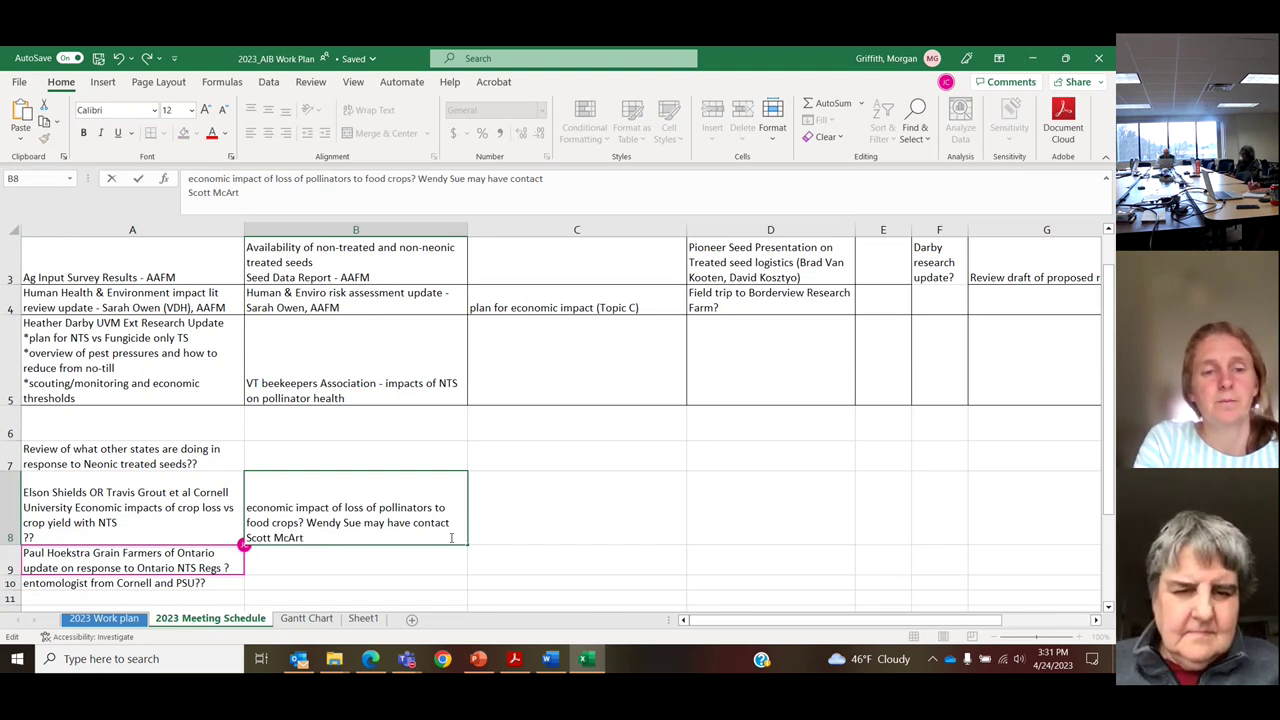
type("Cornell")
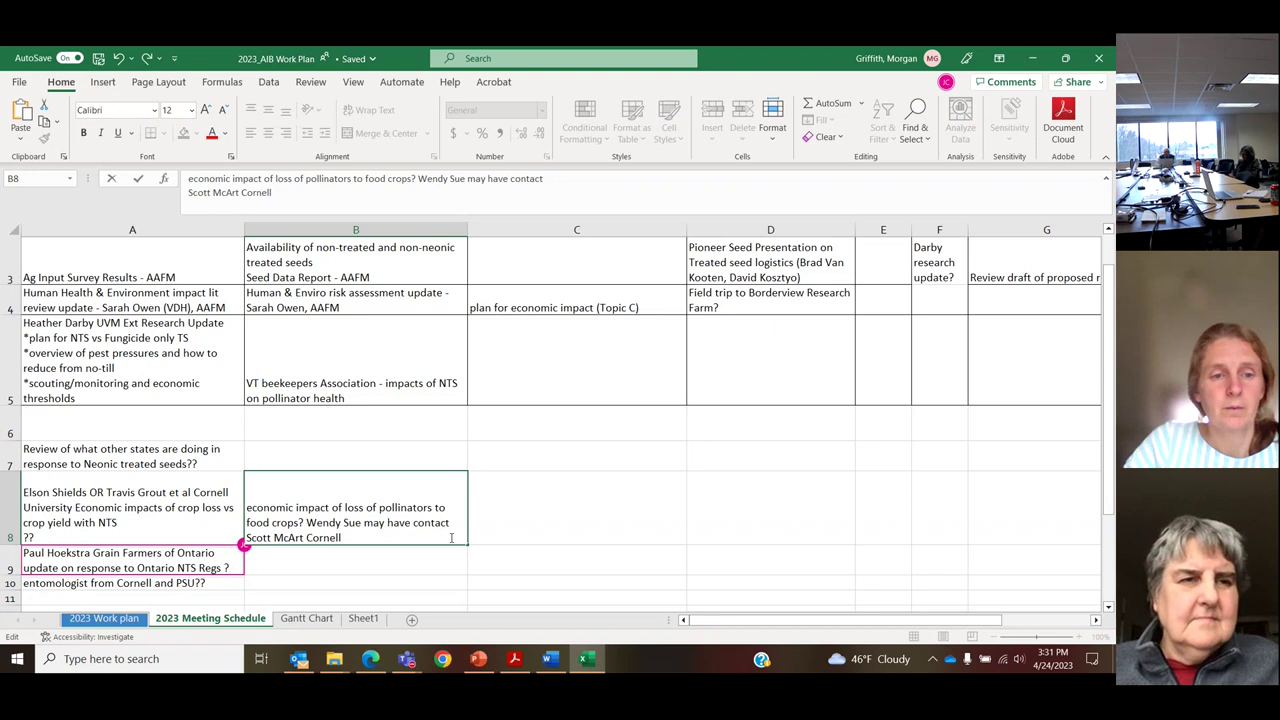
left_click(207, 583)
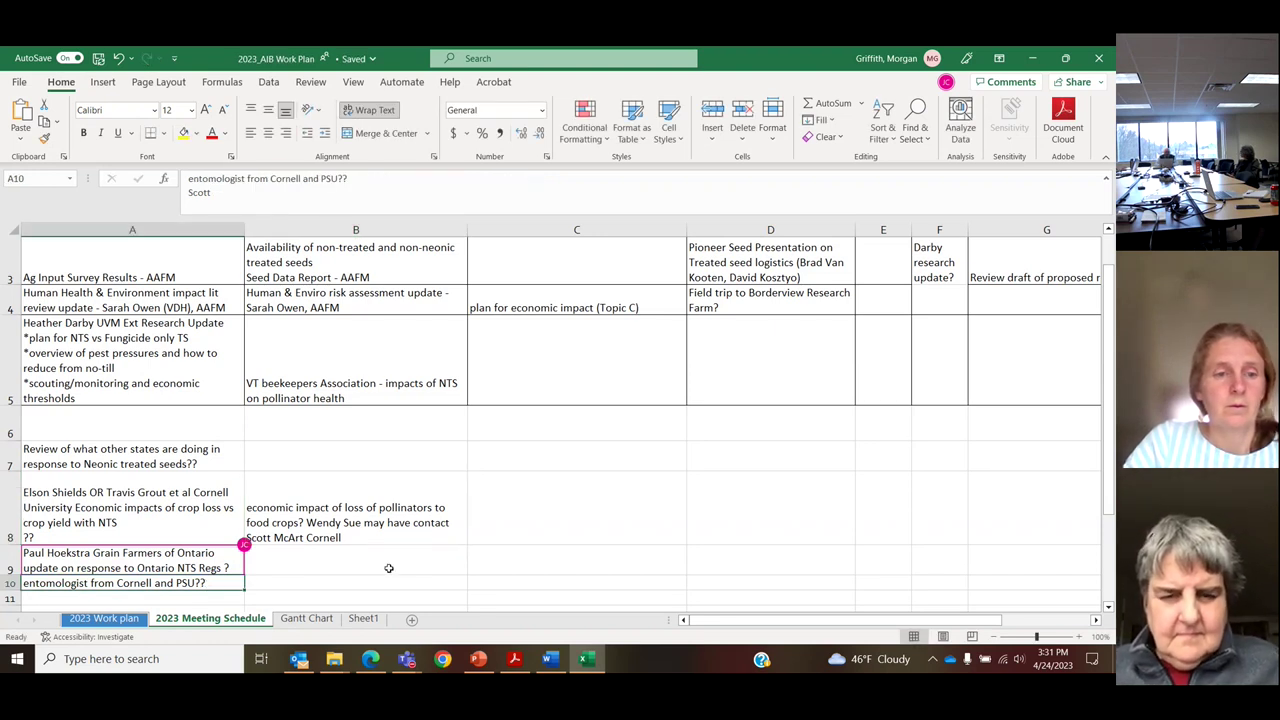
Step: Move the entomologist entry from cell A10 to cell C3, under the 5/22/2023 meeting
scroll(389, 568, "up", 2)
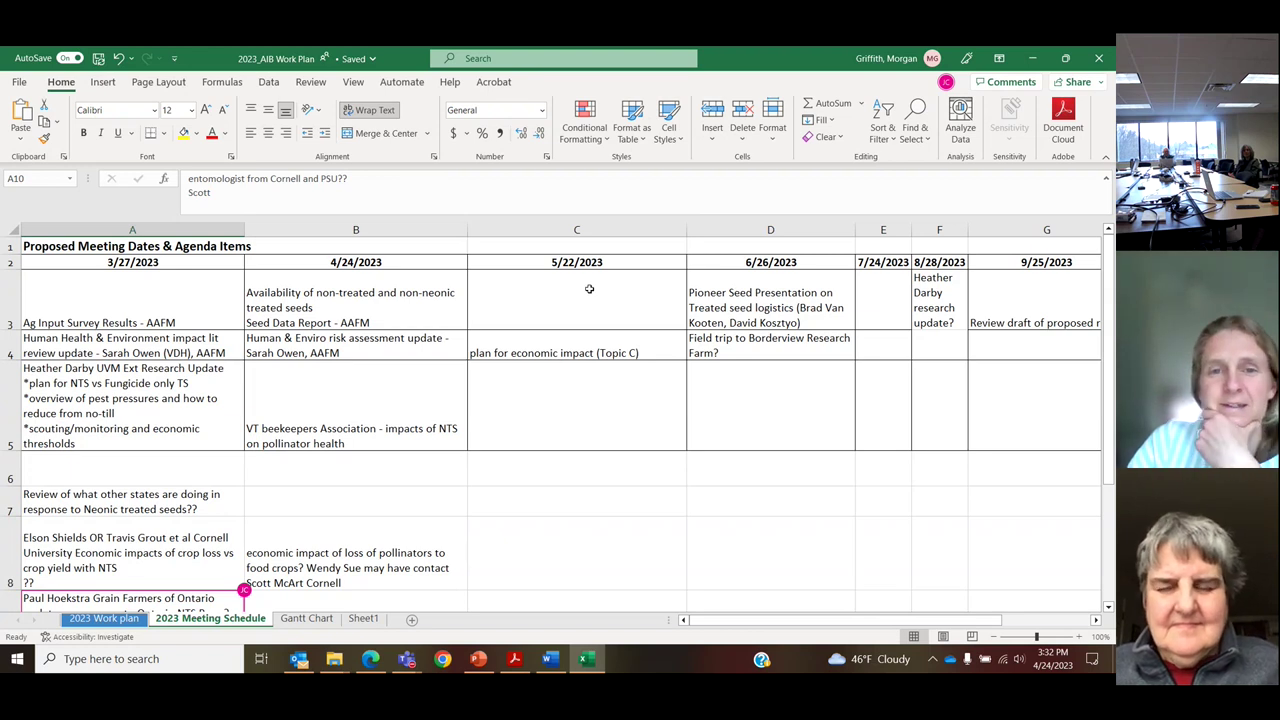
left_click(531, 508)
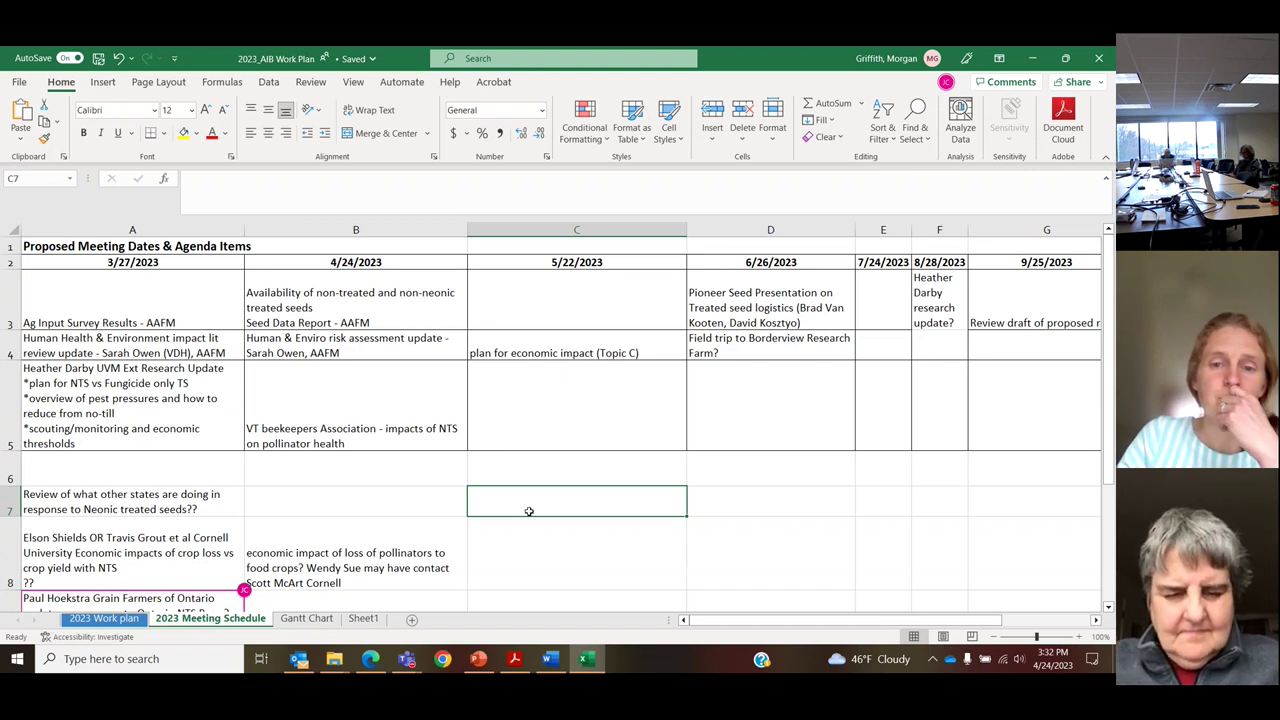
left_click_drag(737, 622, 884, 623)
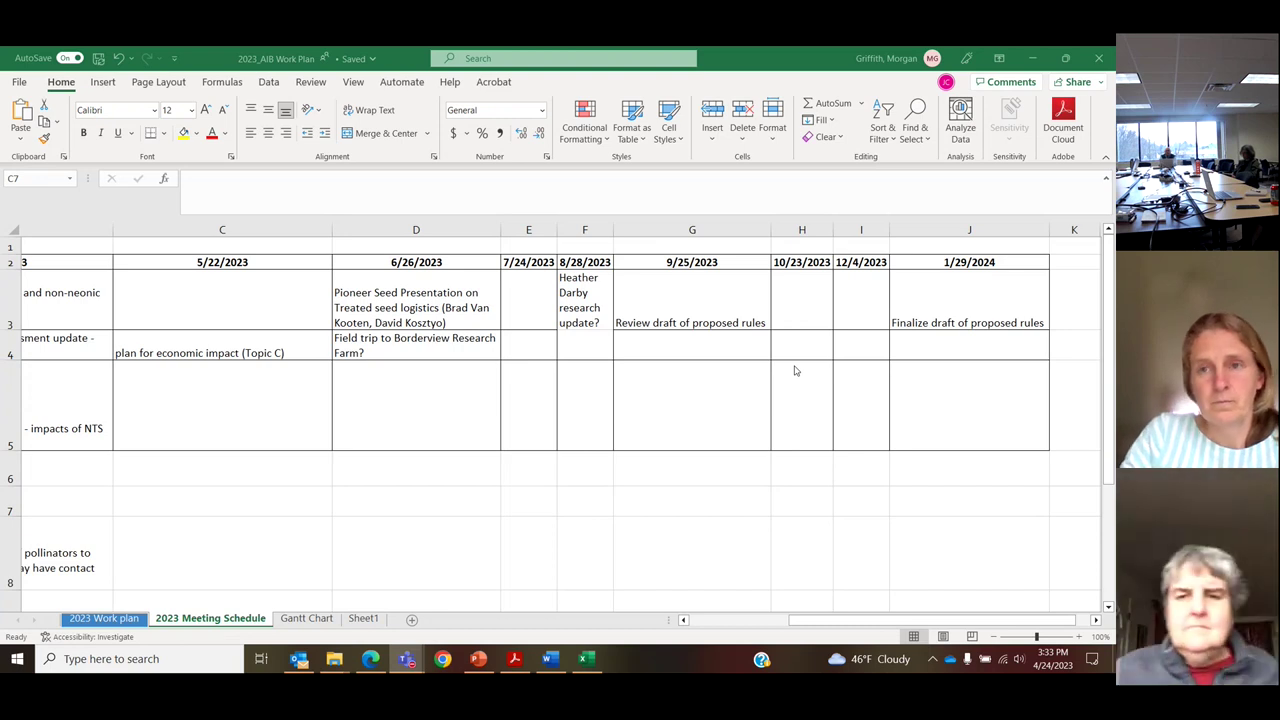
left_click(825, 622)
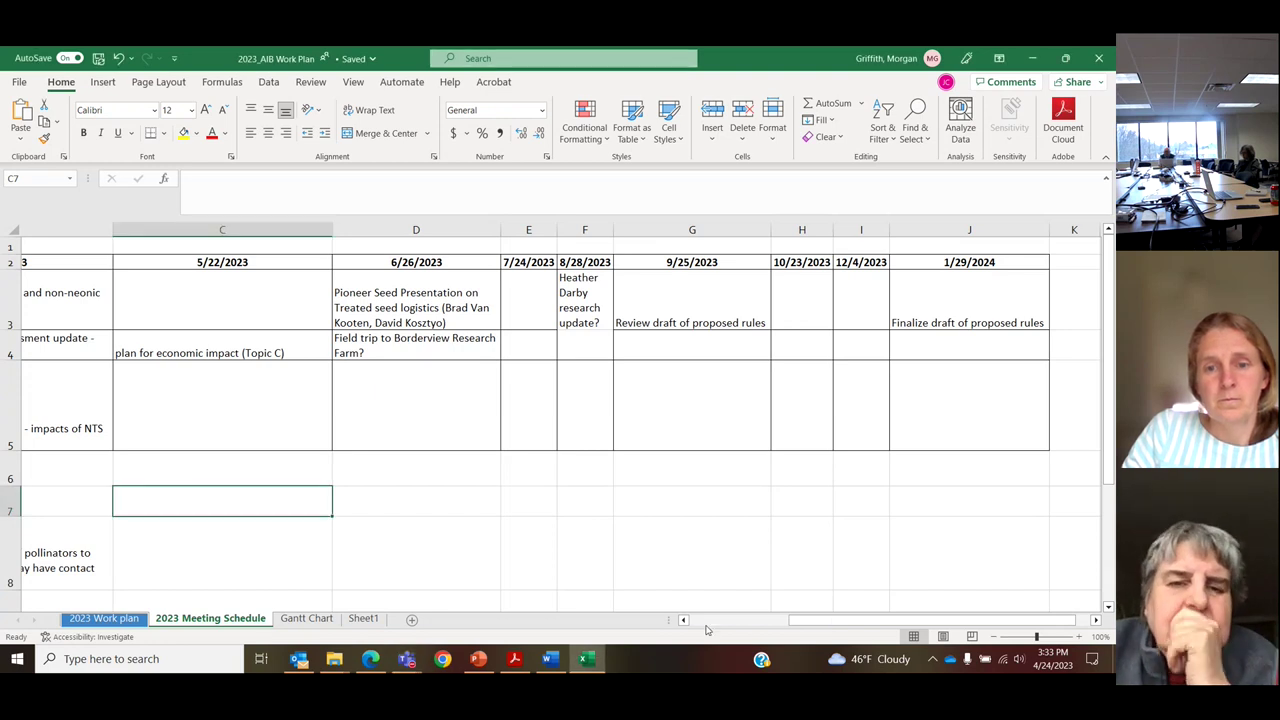
left_click_drag(812, 626, 785, 626)
scroll(358, 515, "down", 1)
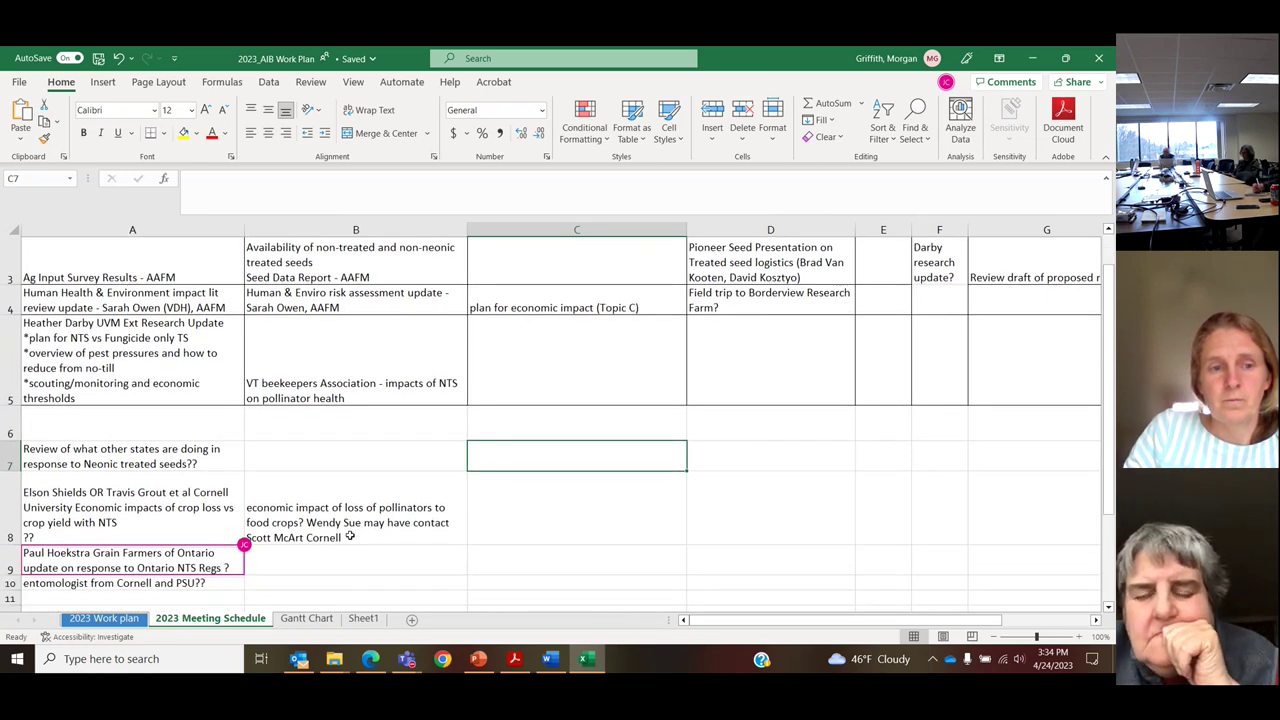
left_click_drag(143, 593, 602, 265)
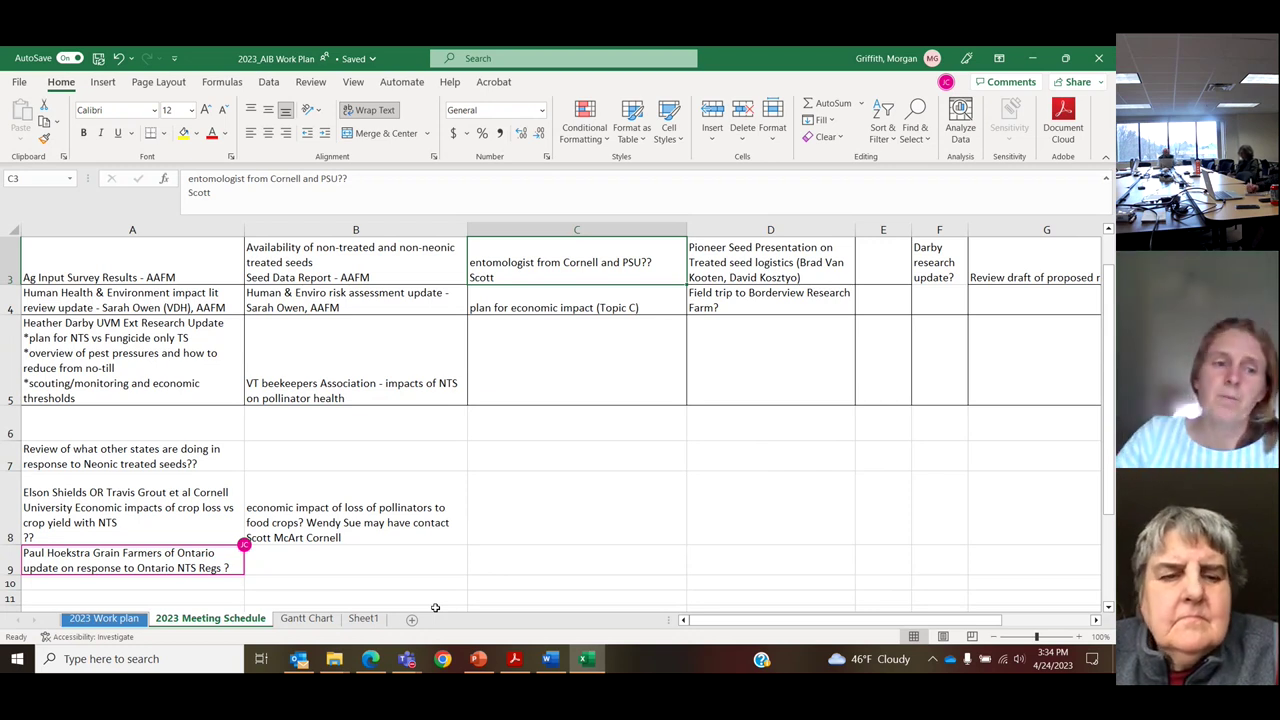
Step: Review the Grain Farmers of Ontario idea in A9, the other unscheduled topics and the 6/26/2023 field trip to Borderview Research Farm
scroll(66, 562, "down", 1)
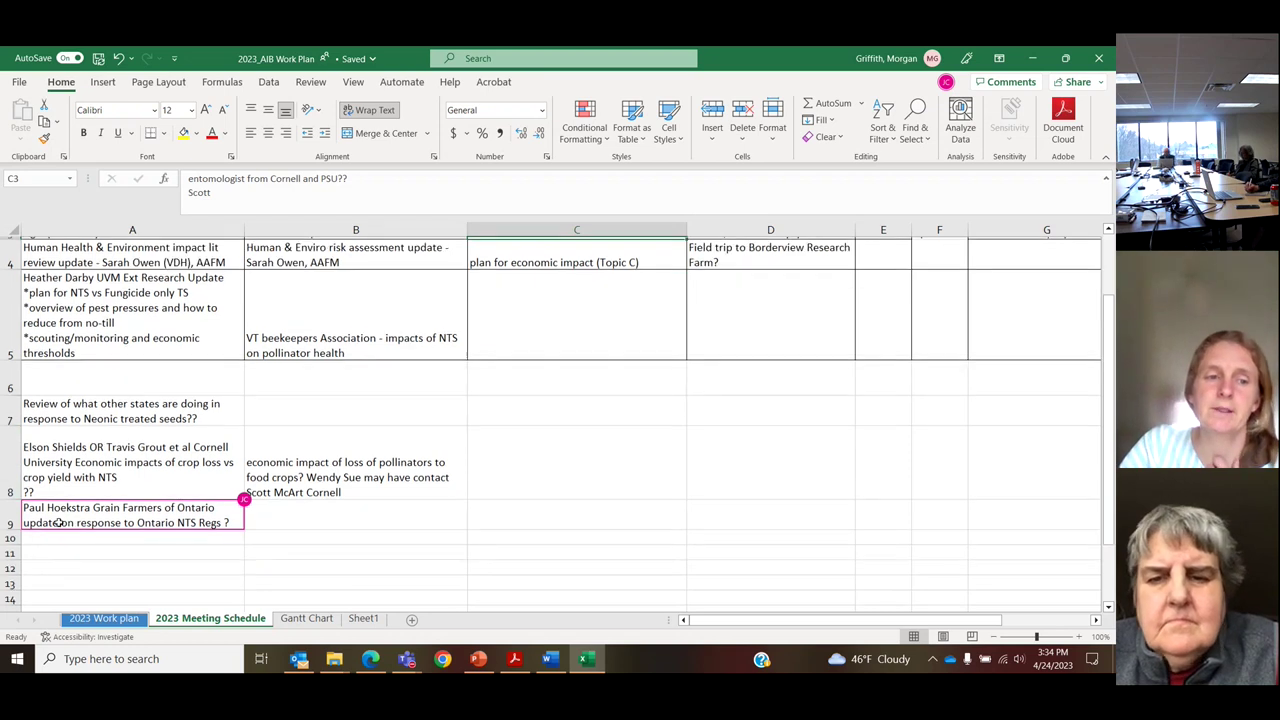
left_click(59, 522)
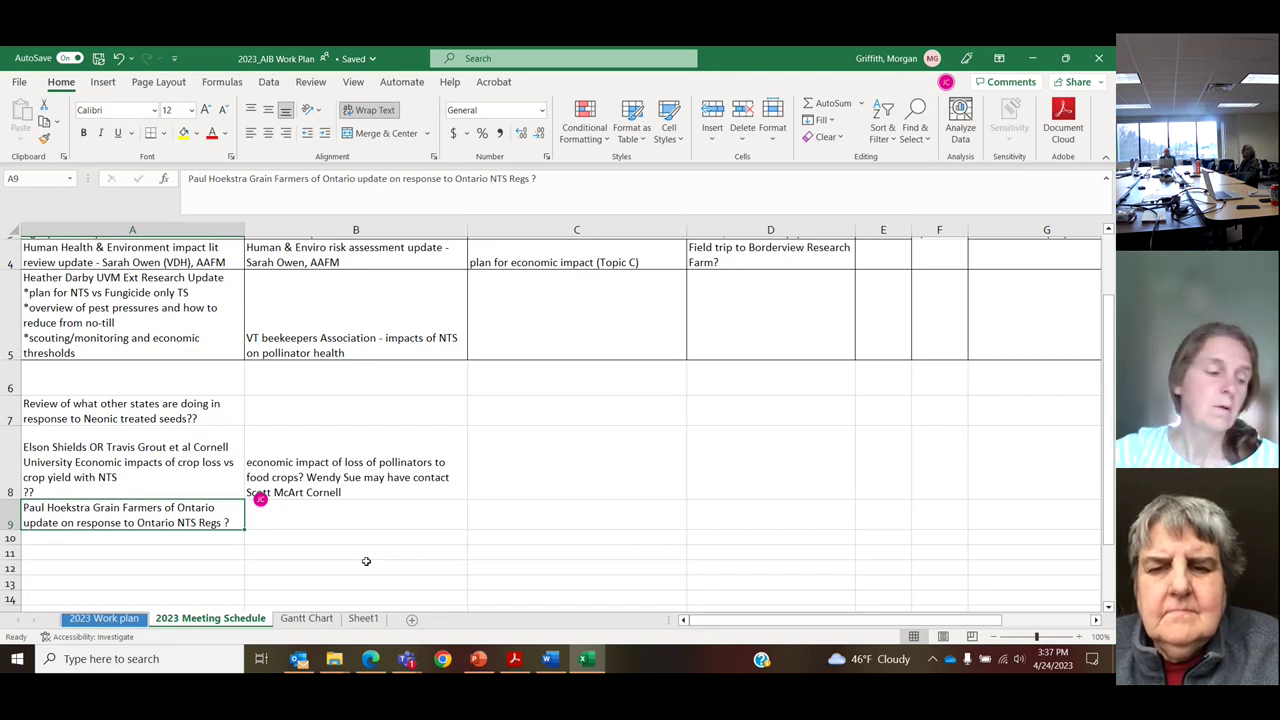
scroll(451, 580, "up", 1)
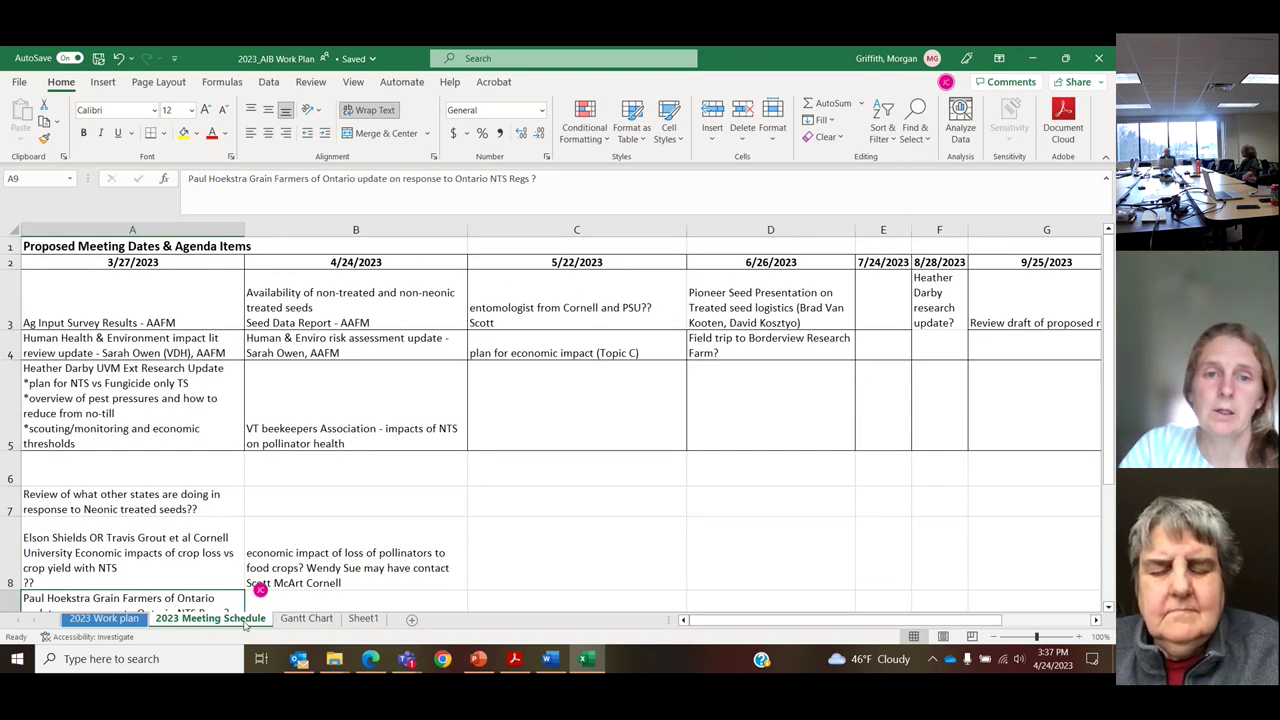
scroll(517, 489, "down", 1)
scroll(543, 386, "up", 1)
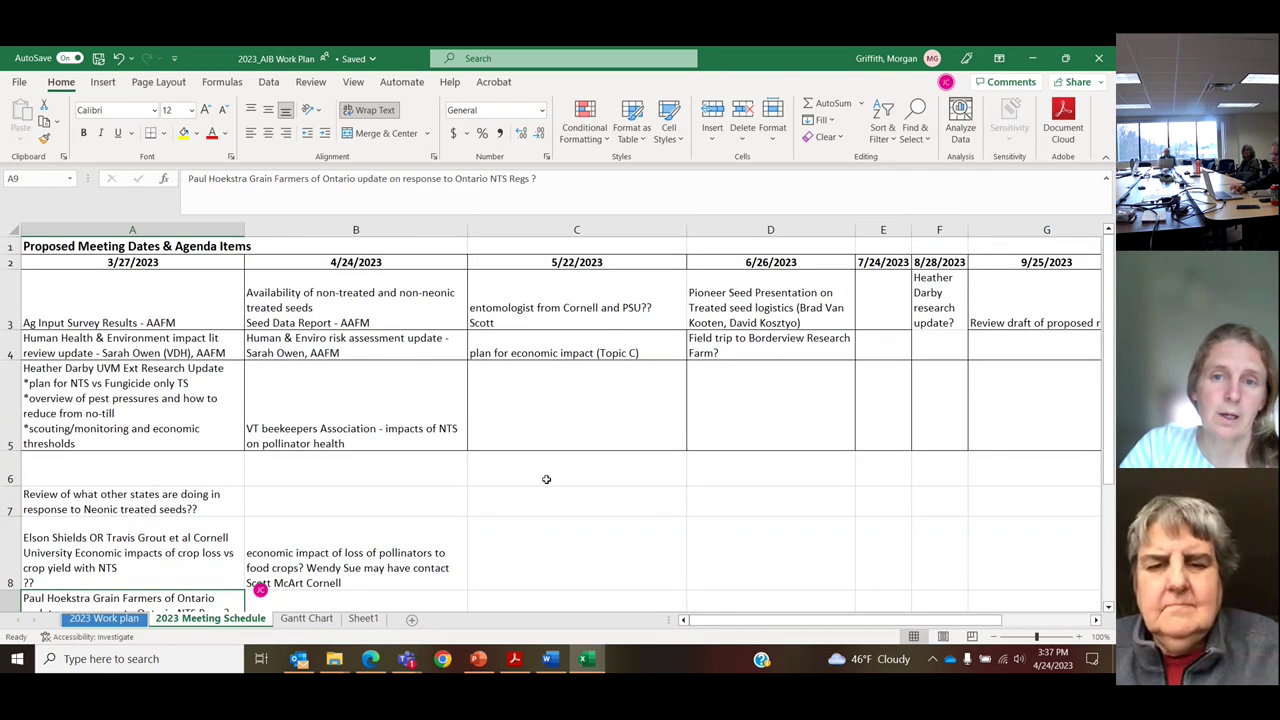
left_click(832, 353)
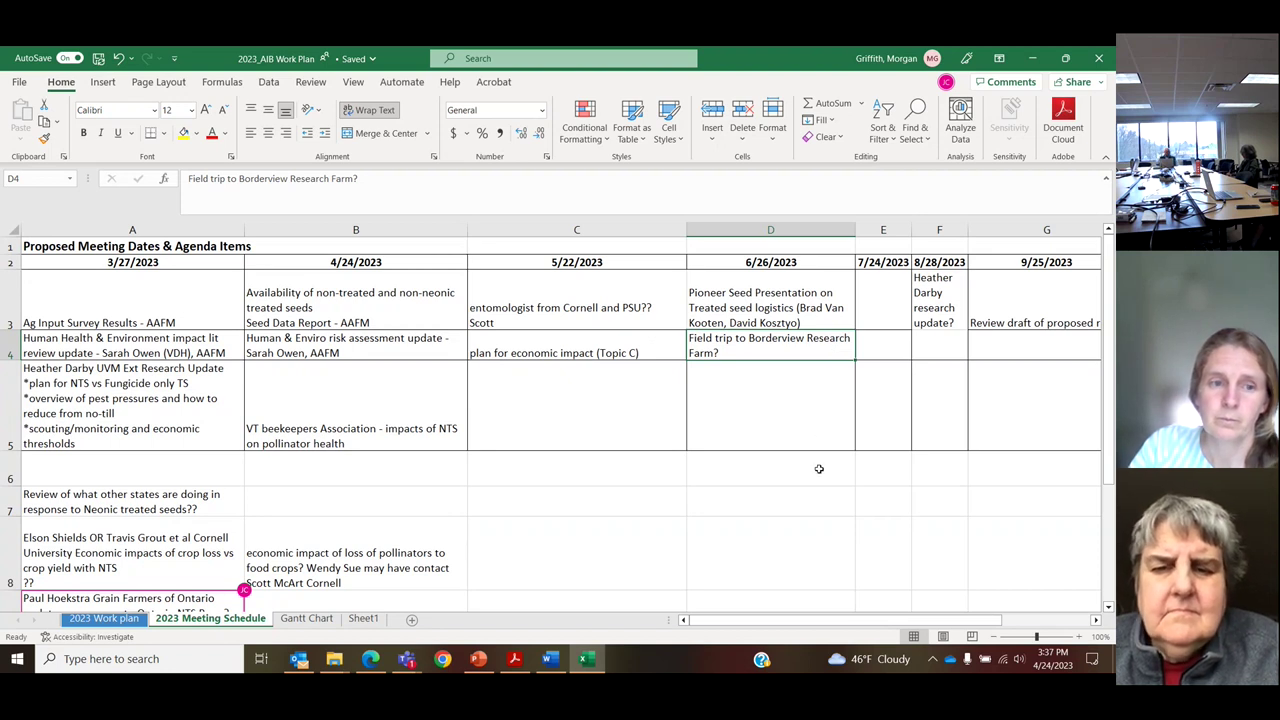
scroll(818, 469, "down", 1)
scroll(818, 469, "up", 1)
scroll(818, 469, "down", 1)
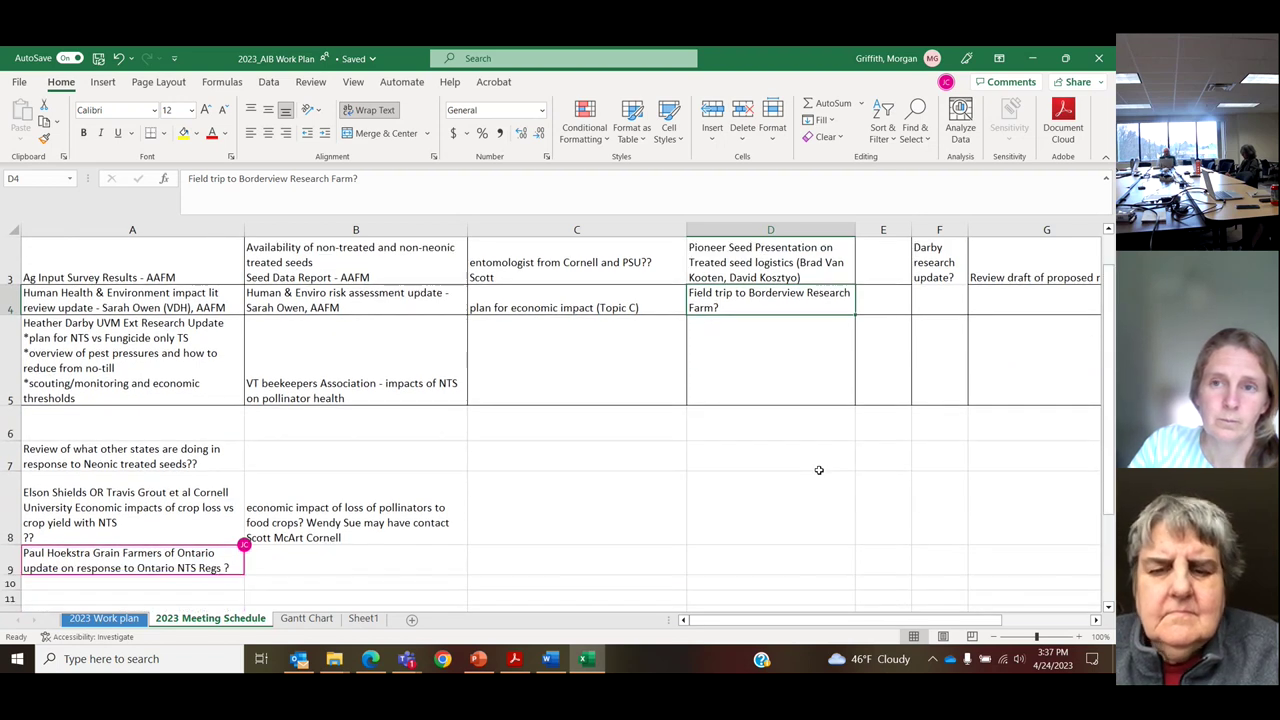
Step: Switch to Acrobat to check the April 24, 2023 AIB meeting agenda
left_click(514, 658)
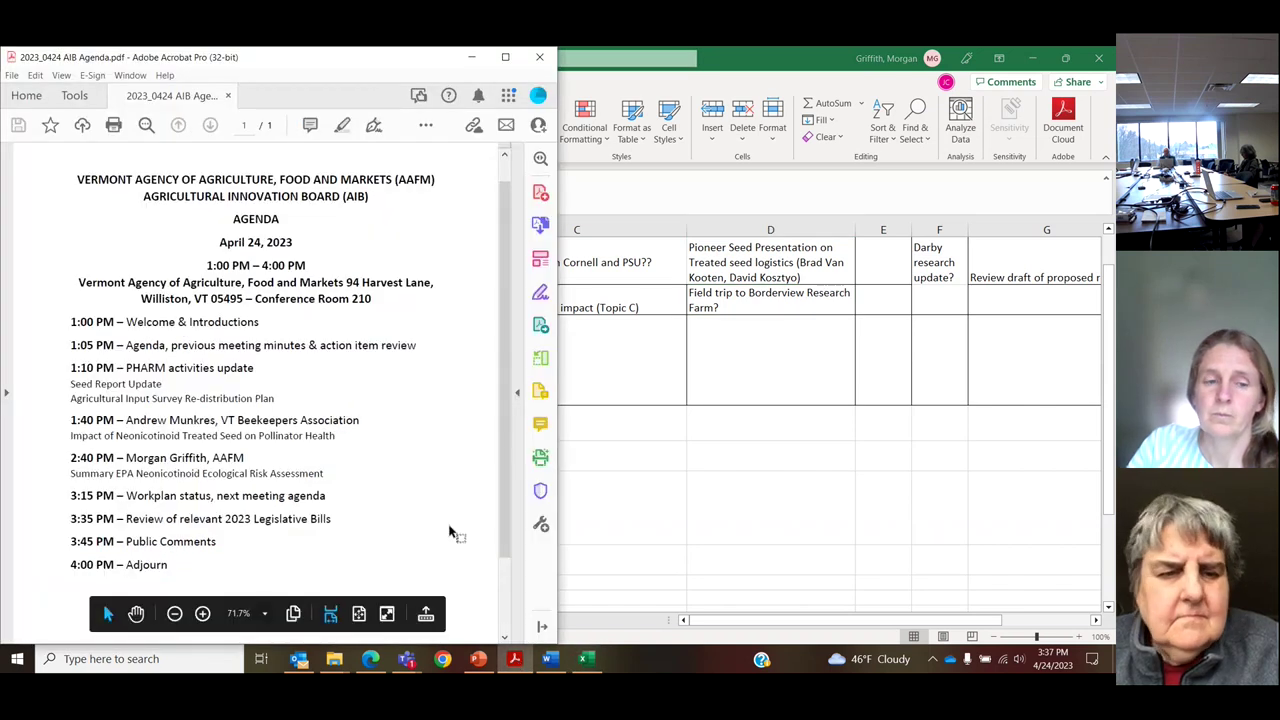